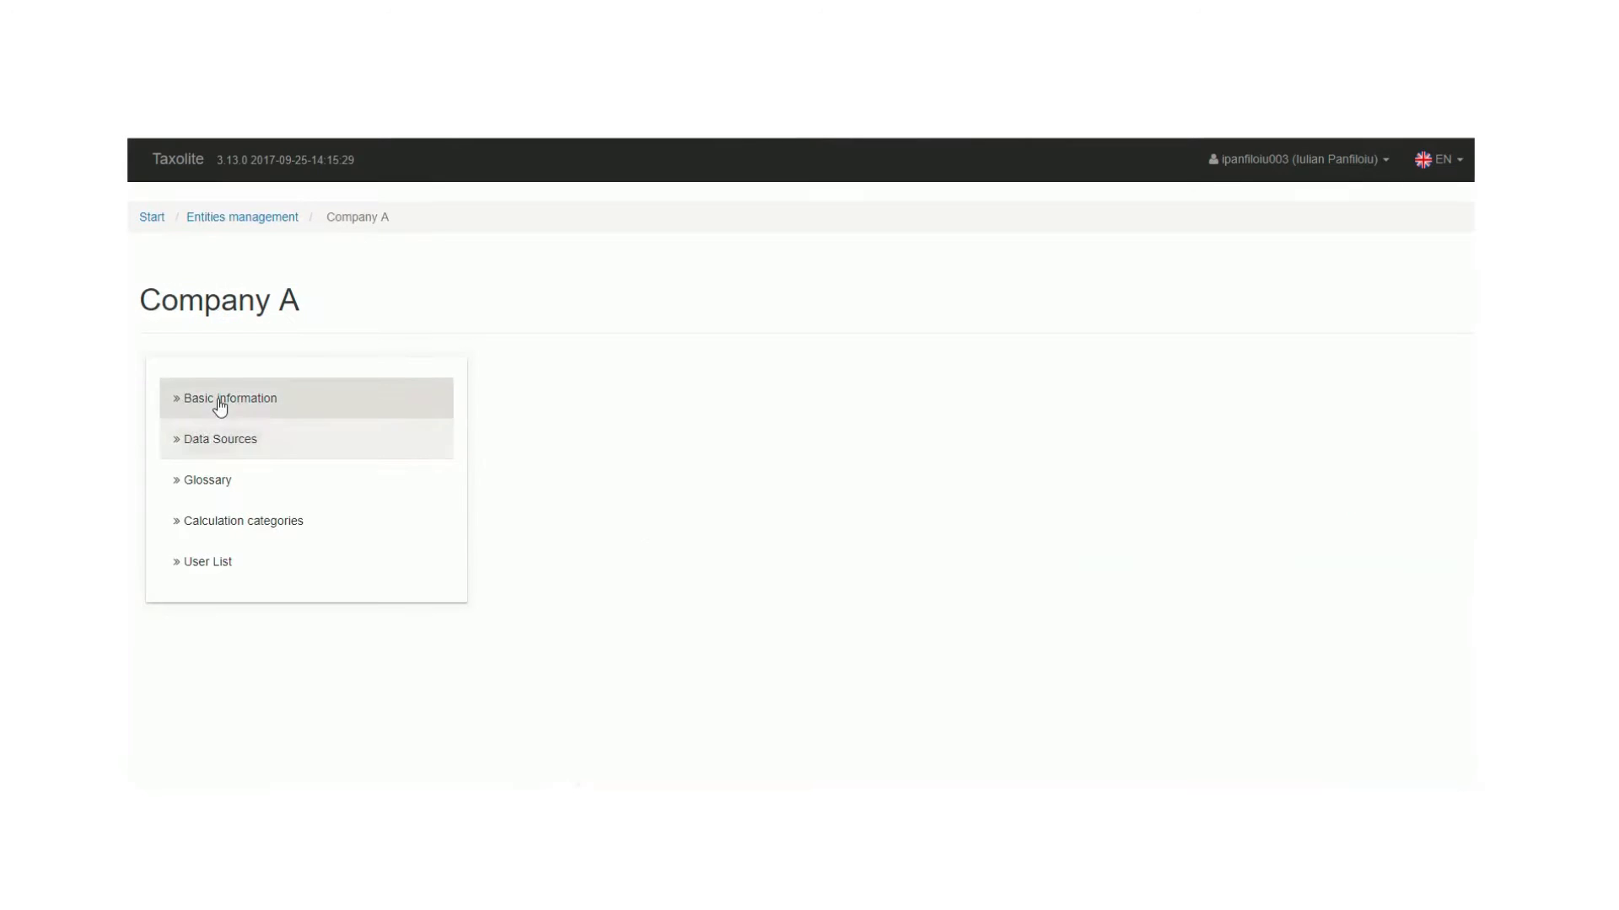
Review Company A's basic information and its list of data sources.
click(220, 406)
scroll(362, 477, down, 5)
scroll(305, 474, up, 5)
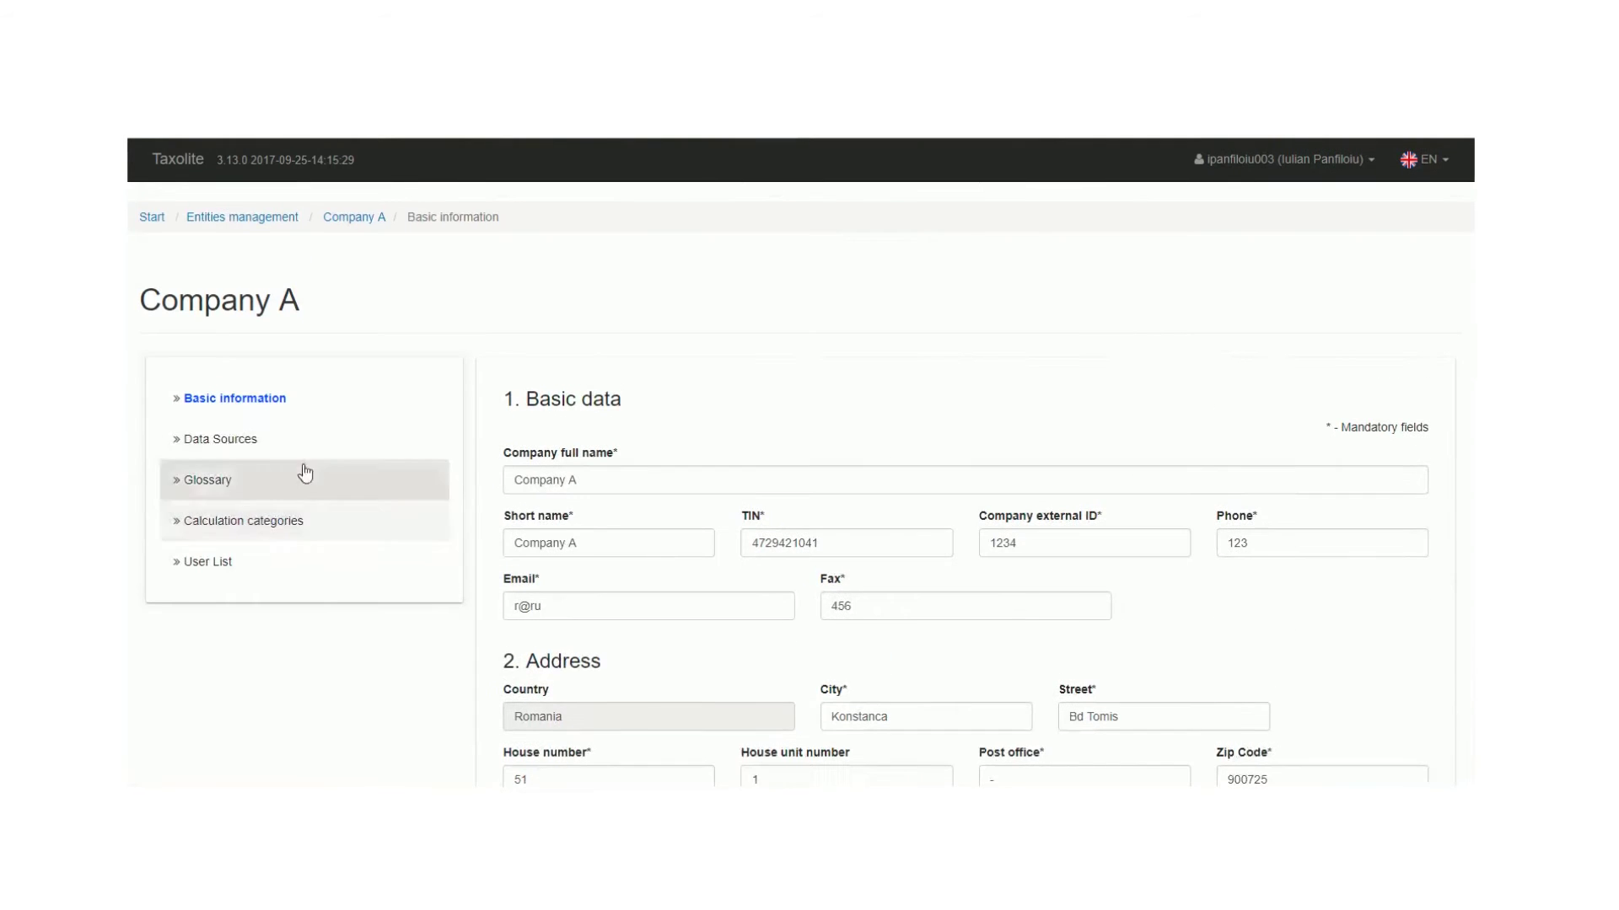
click(290, 439)
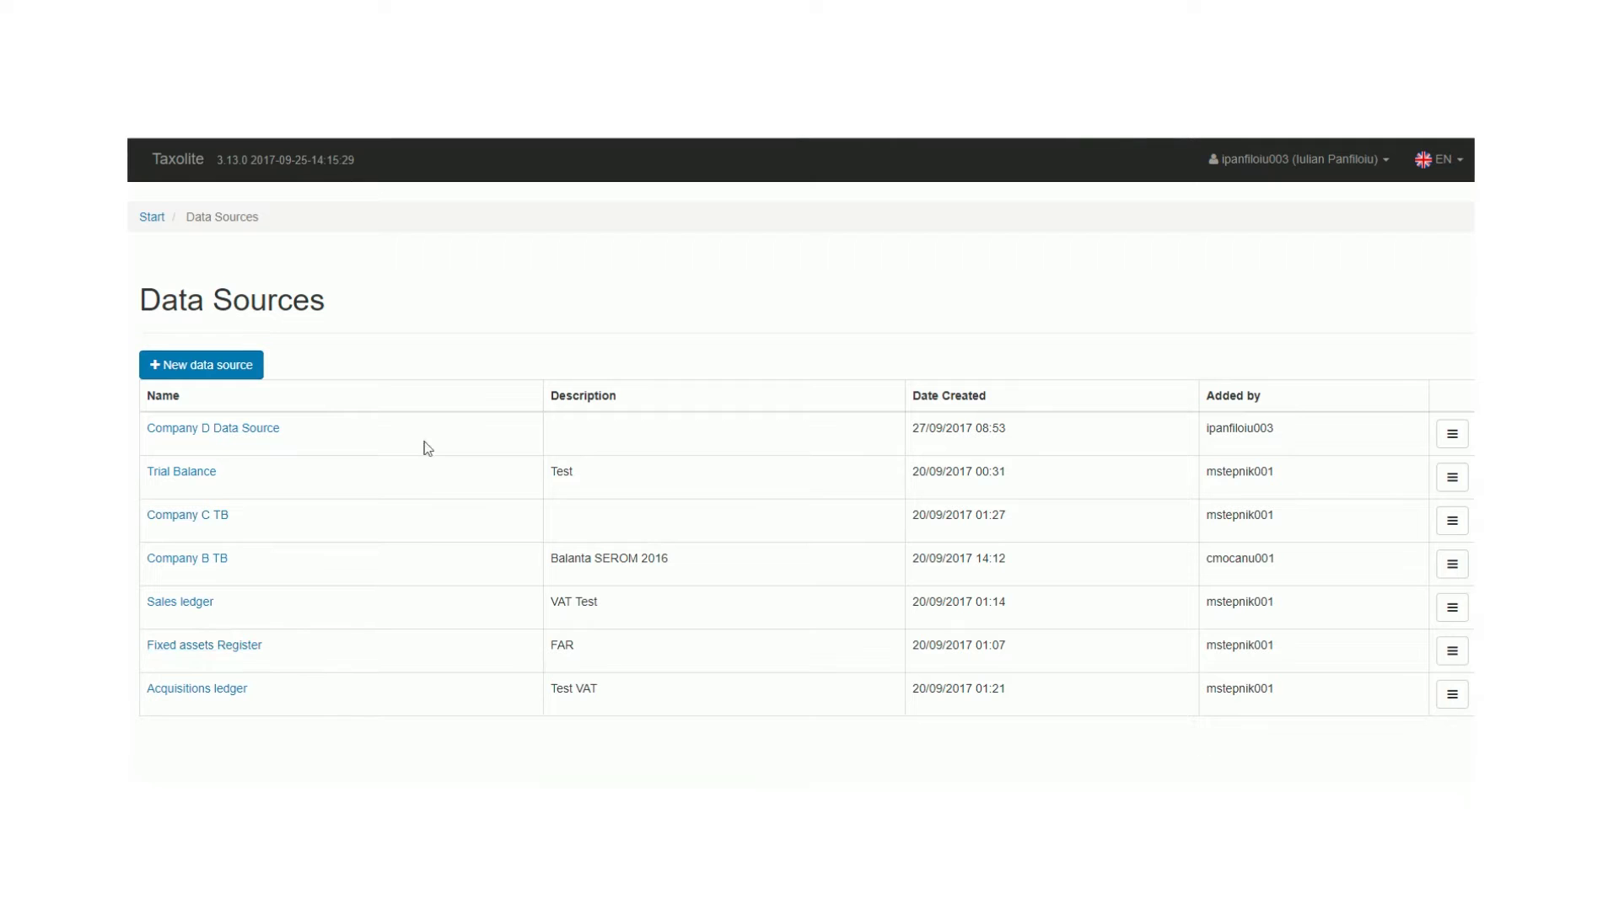
Go back to Start and open Company A's Trial Balance data page.
click(153, 217)
click(362, 372)
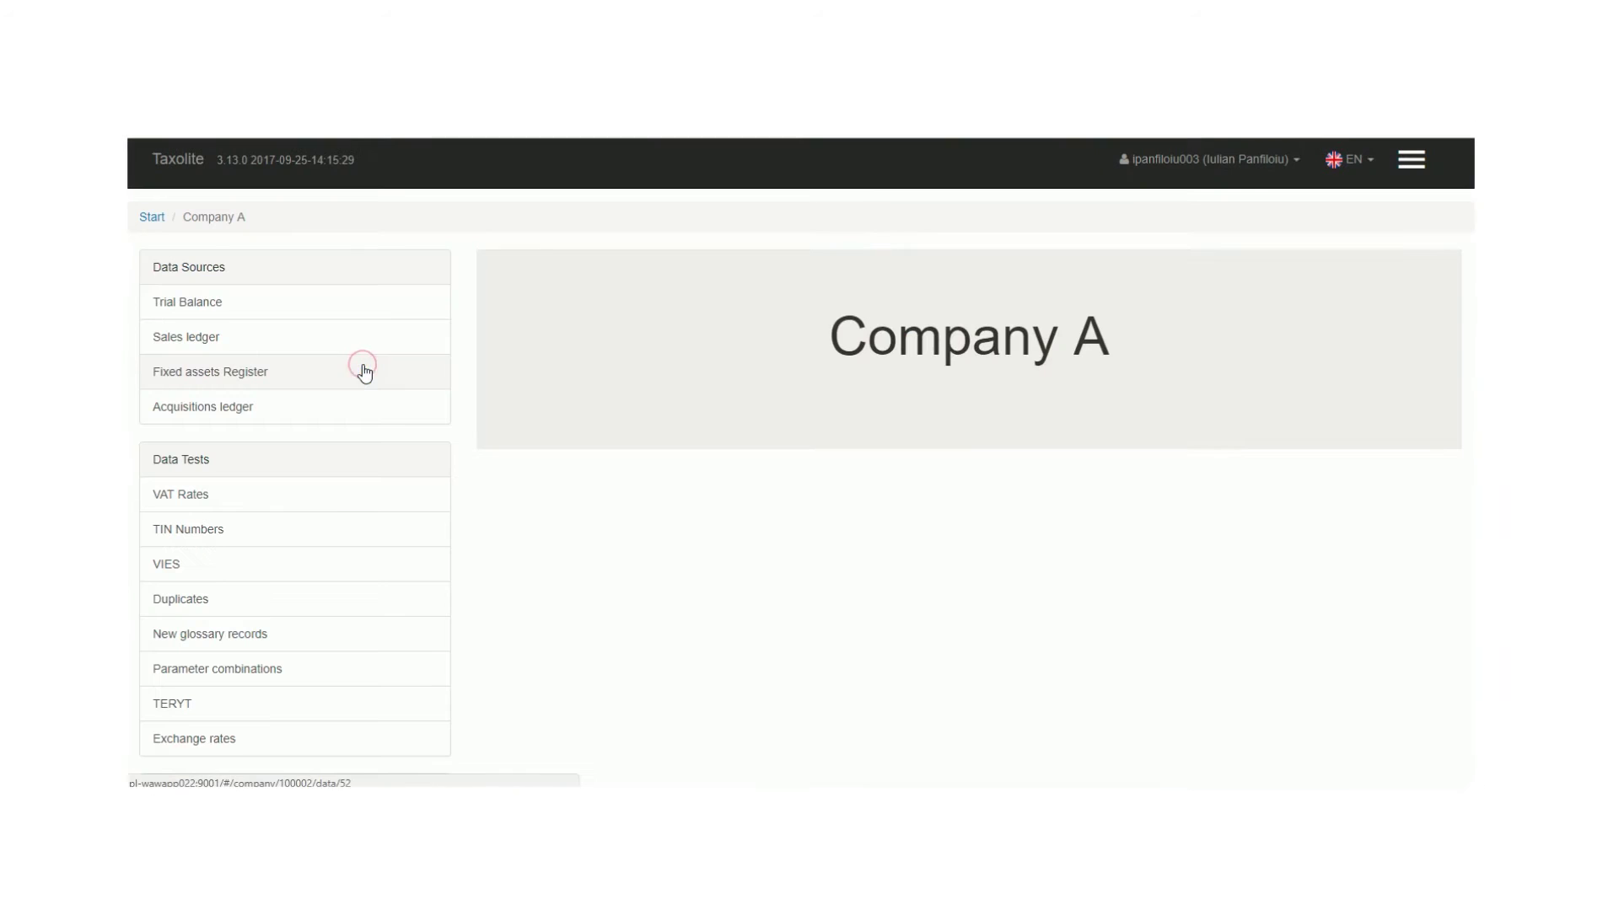
click(250, 311)
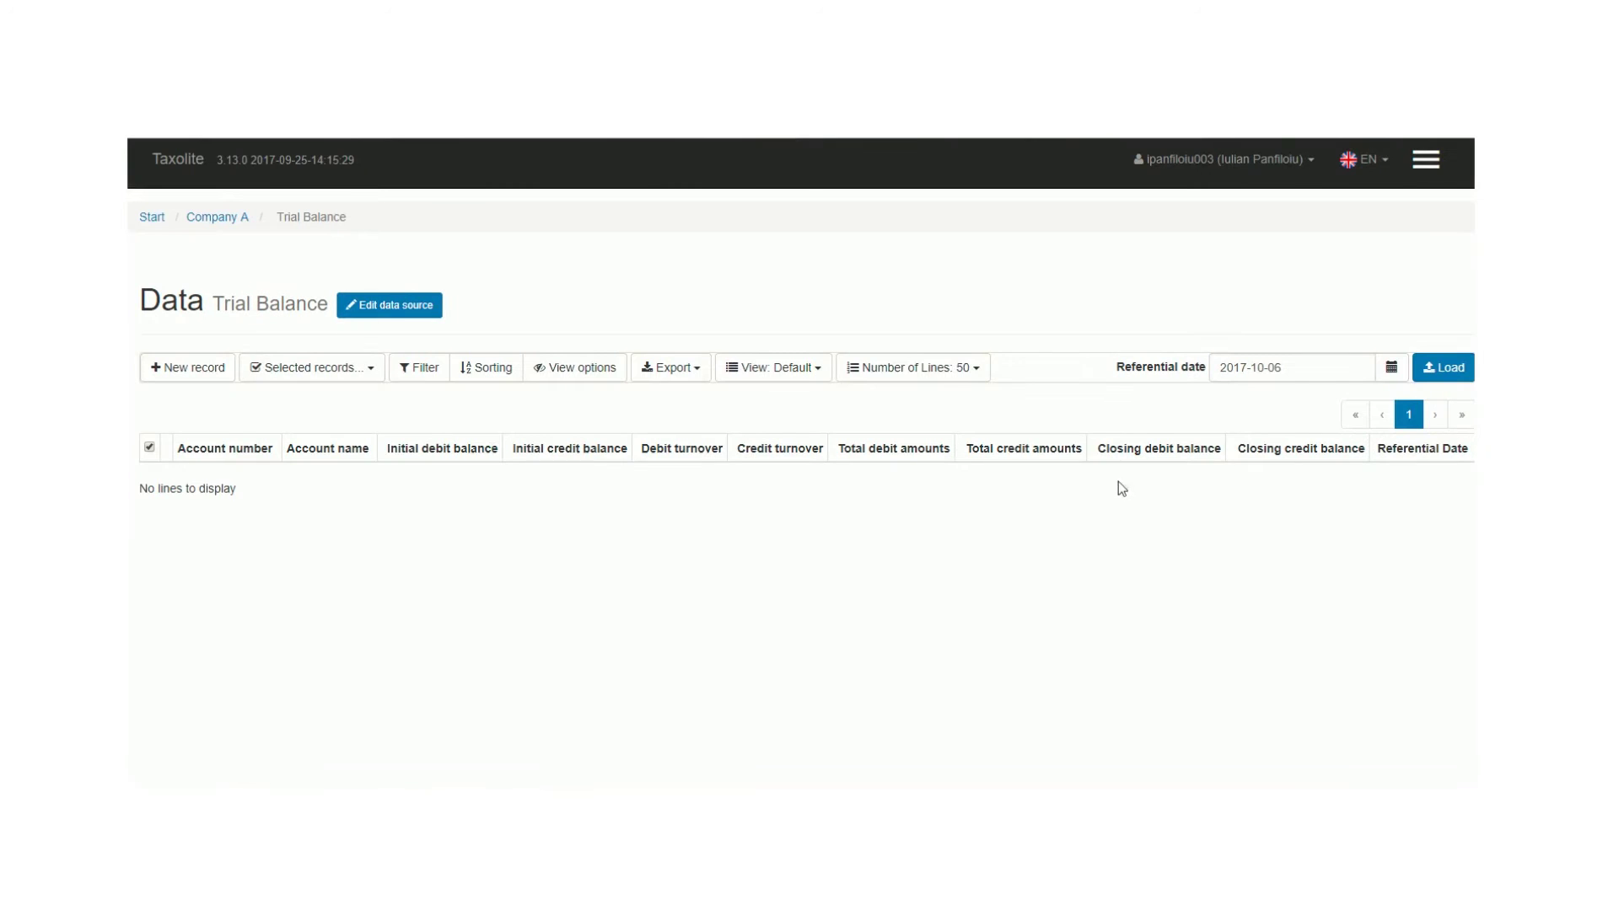
Set the referential date to 2016-12-31 and load TB Dec 2016.xlsx into the Trial Balance.
click(1391, 367)
click(1290, 400)
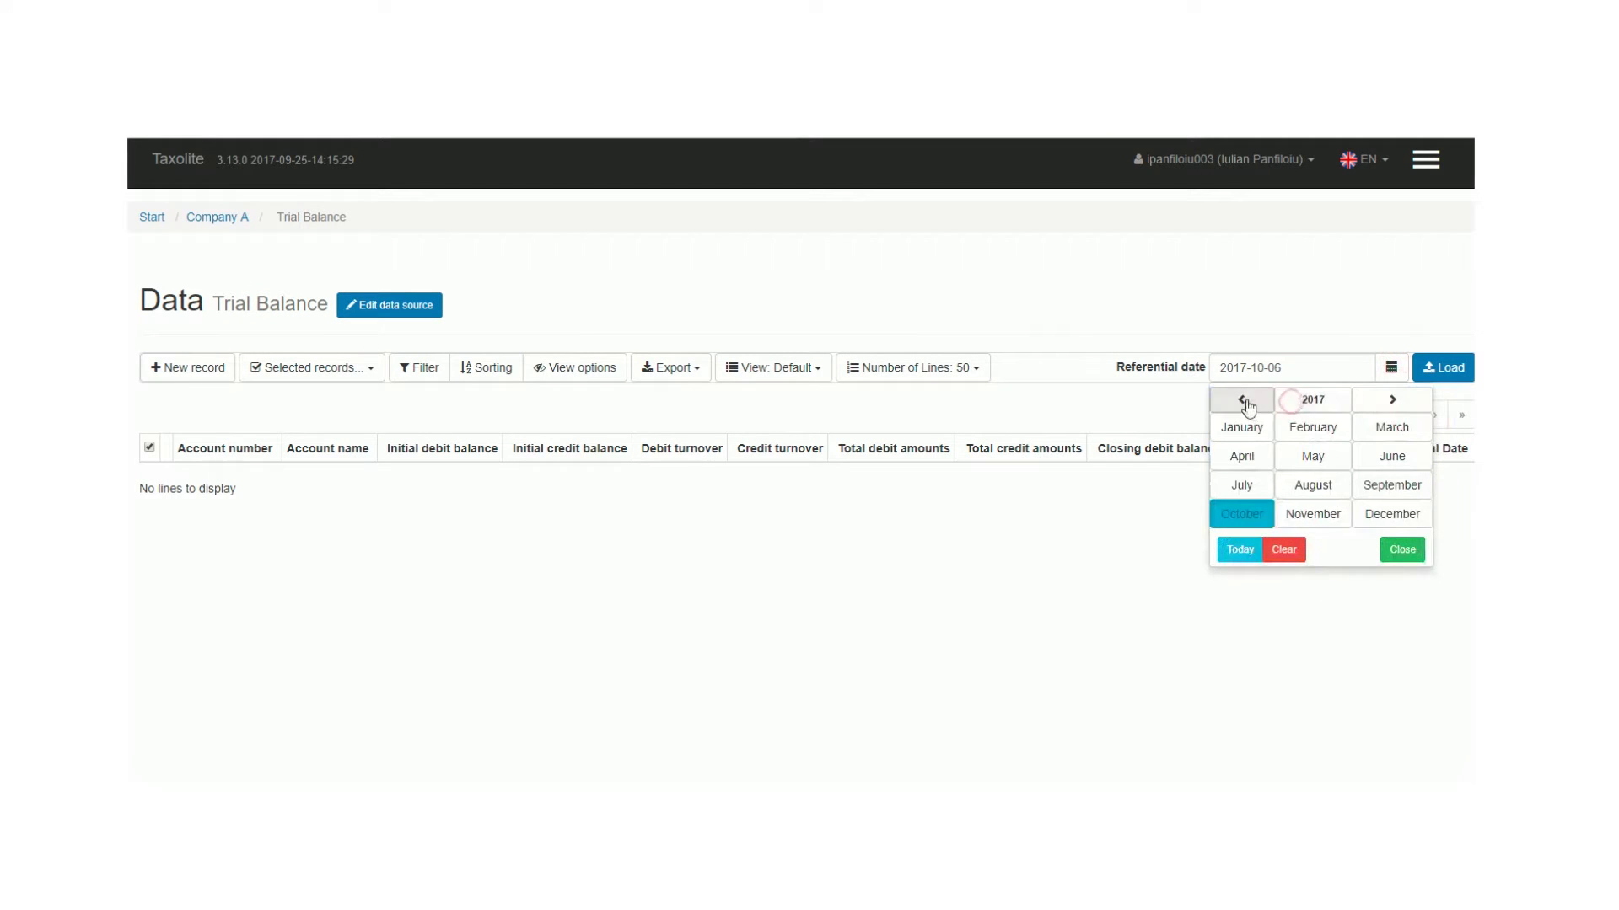
click(1392, 515)
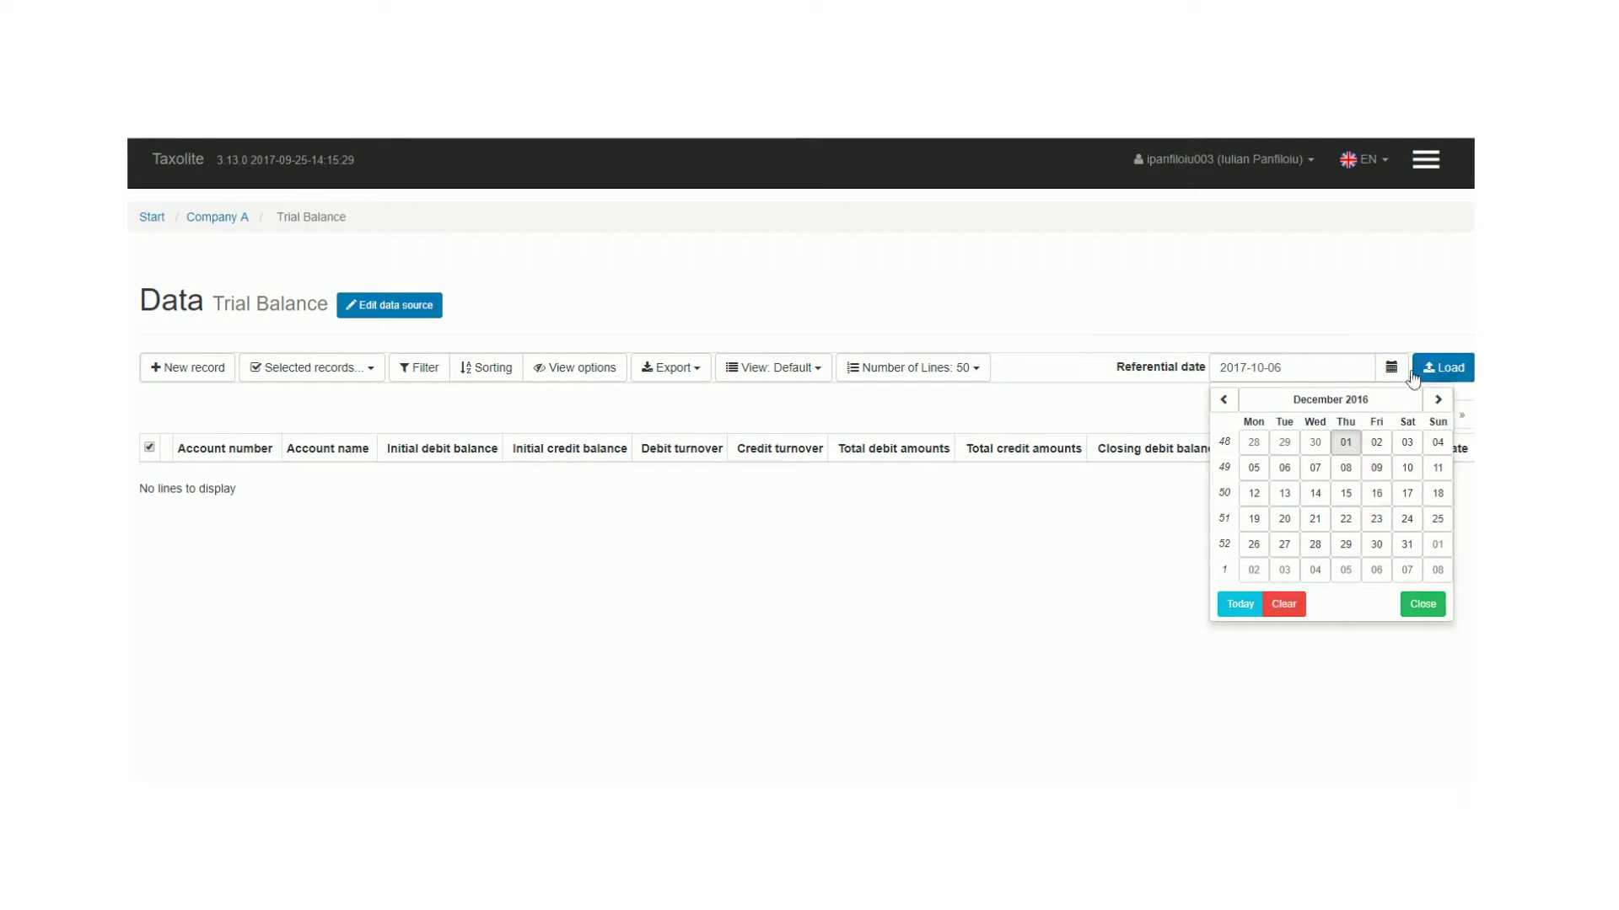
click(1406, 544)
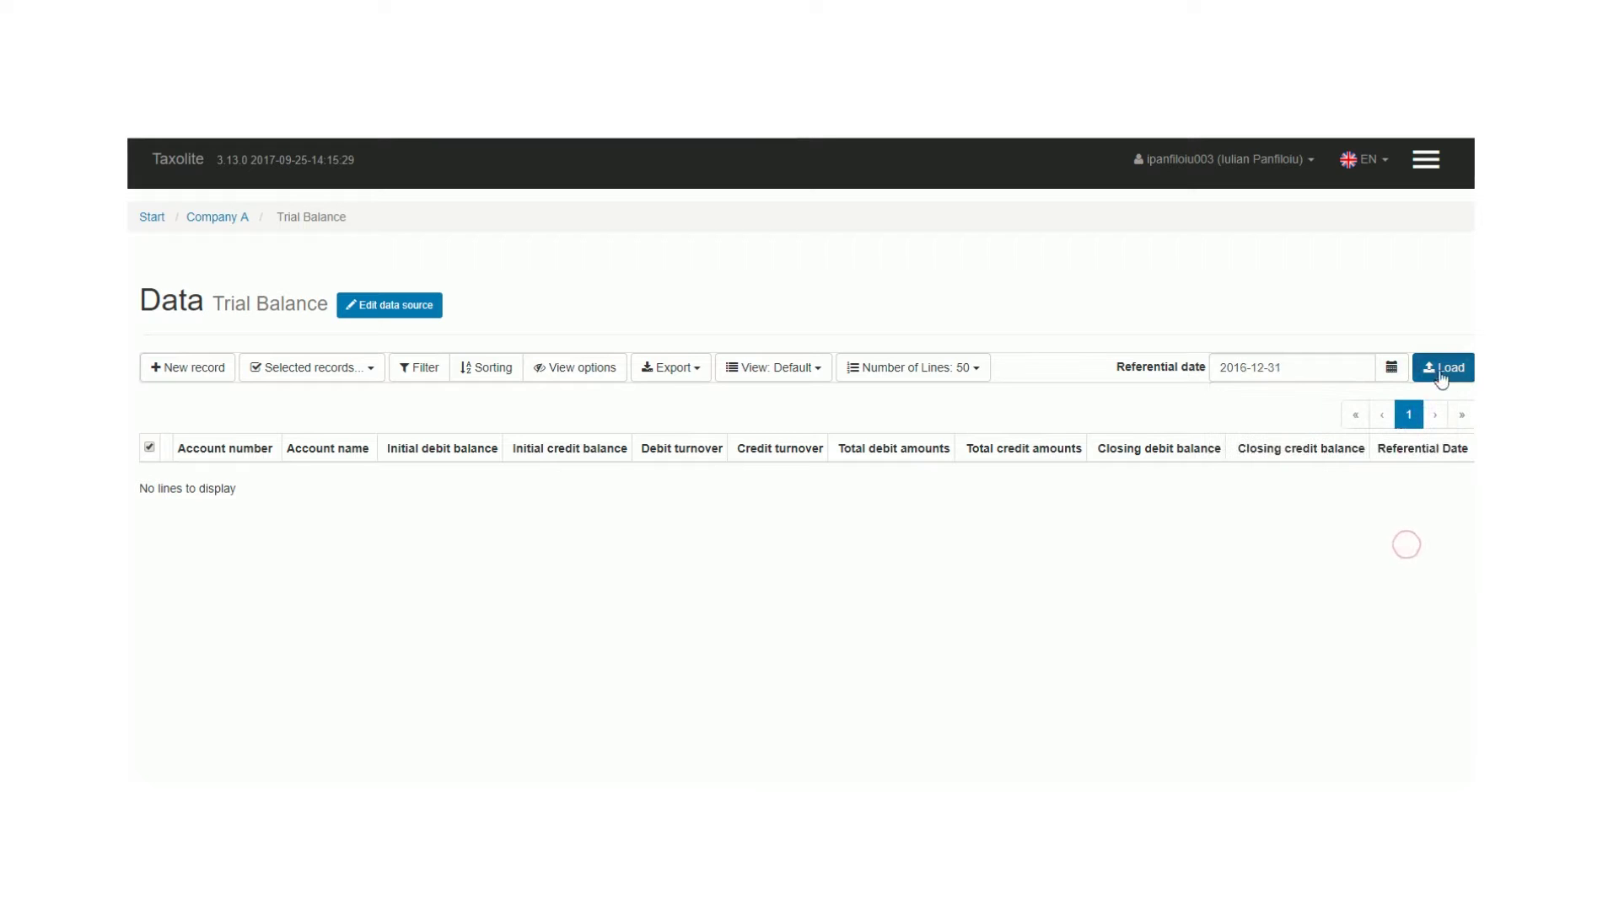
click(349, 198)
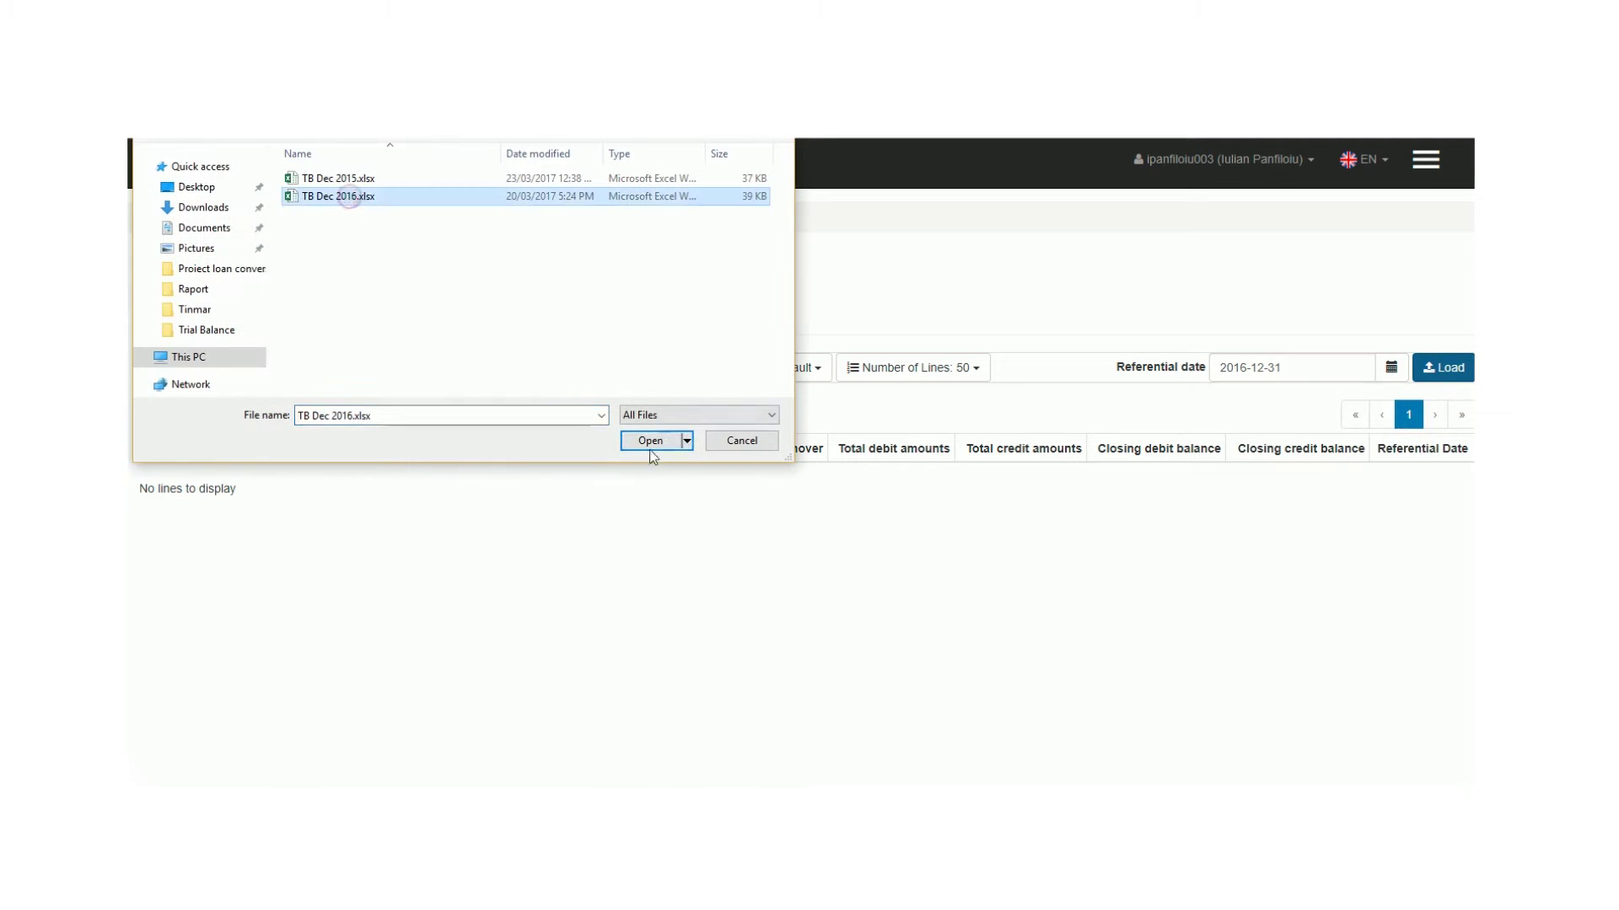
click(645, 439)
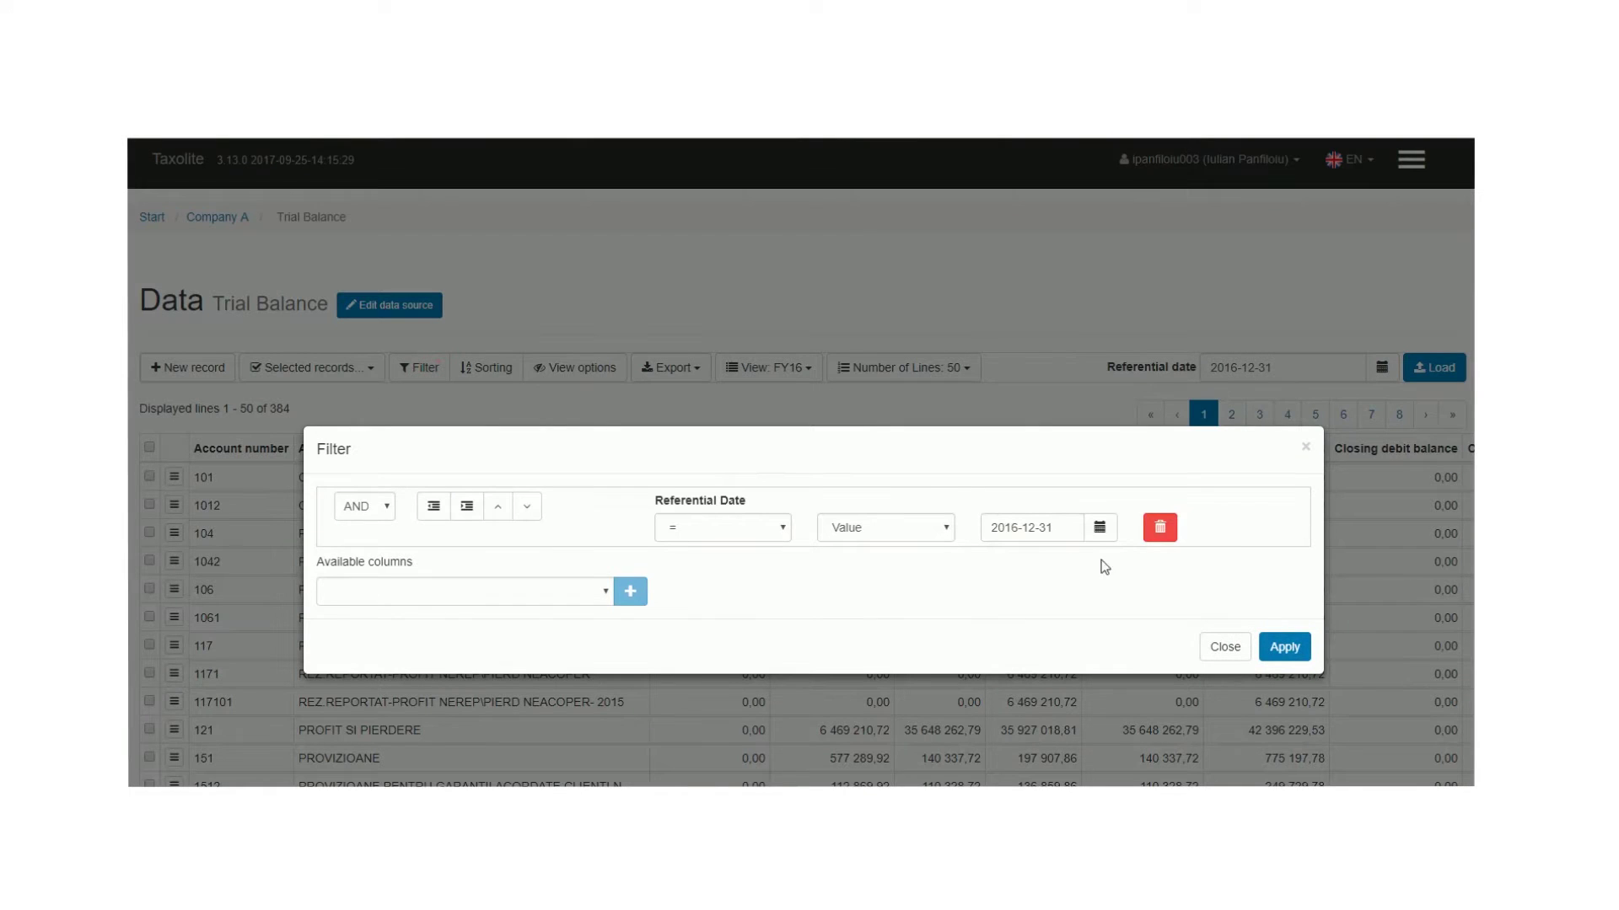
Filter the 2016 trial balance by Account number 628.
click(593, 601)
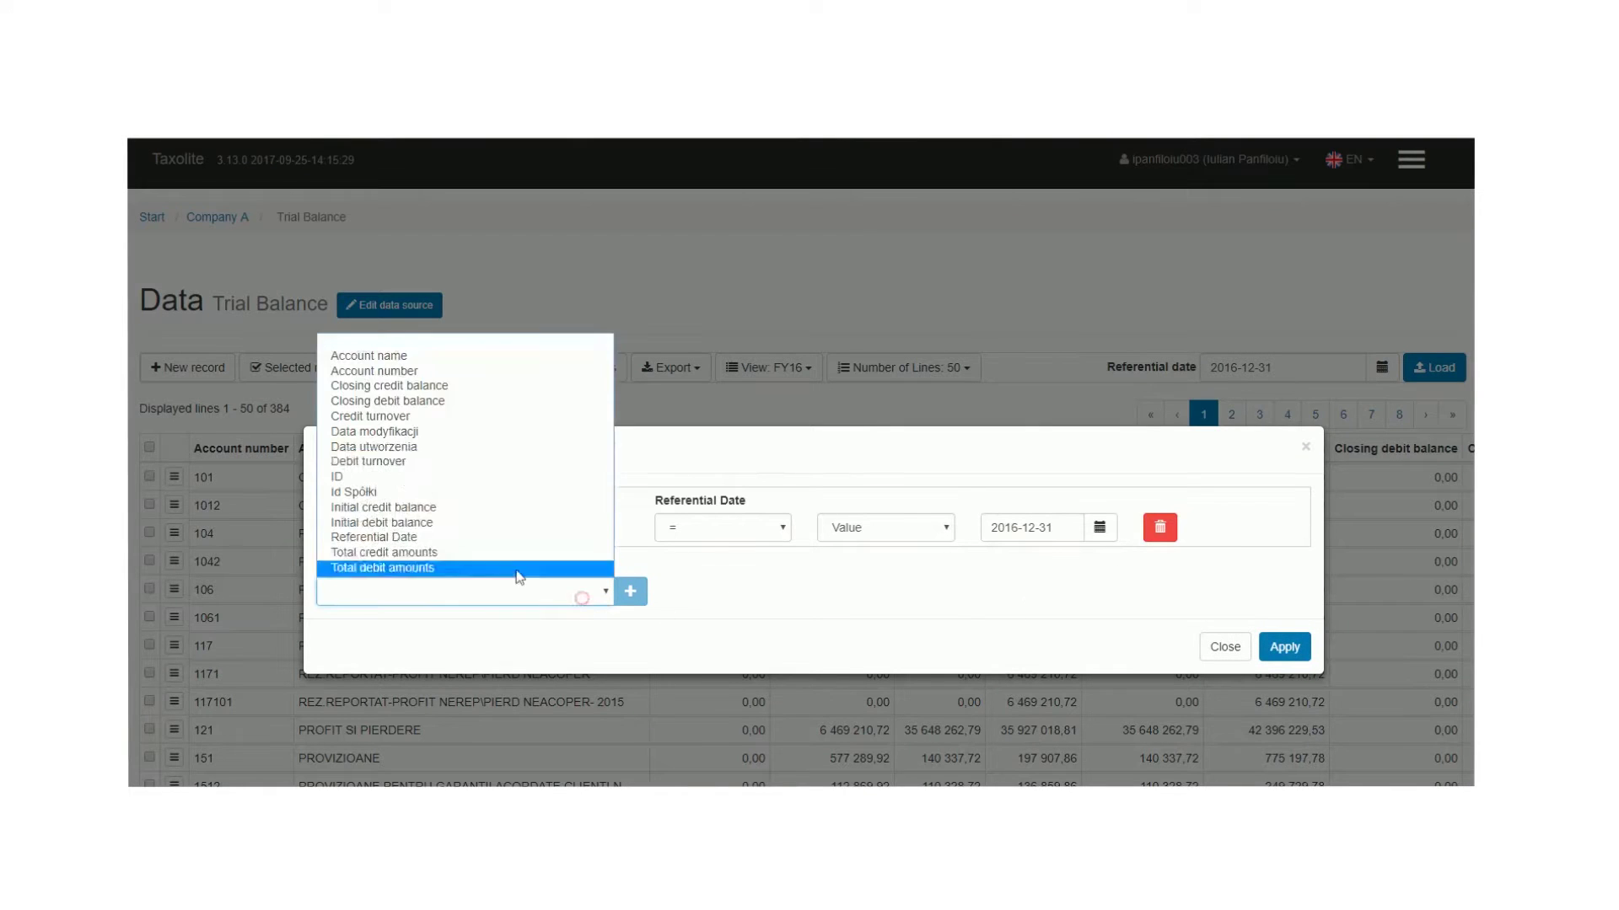
click(379, 368)
click(637, 593)
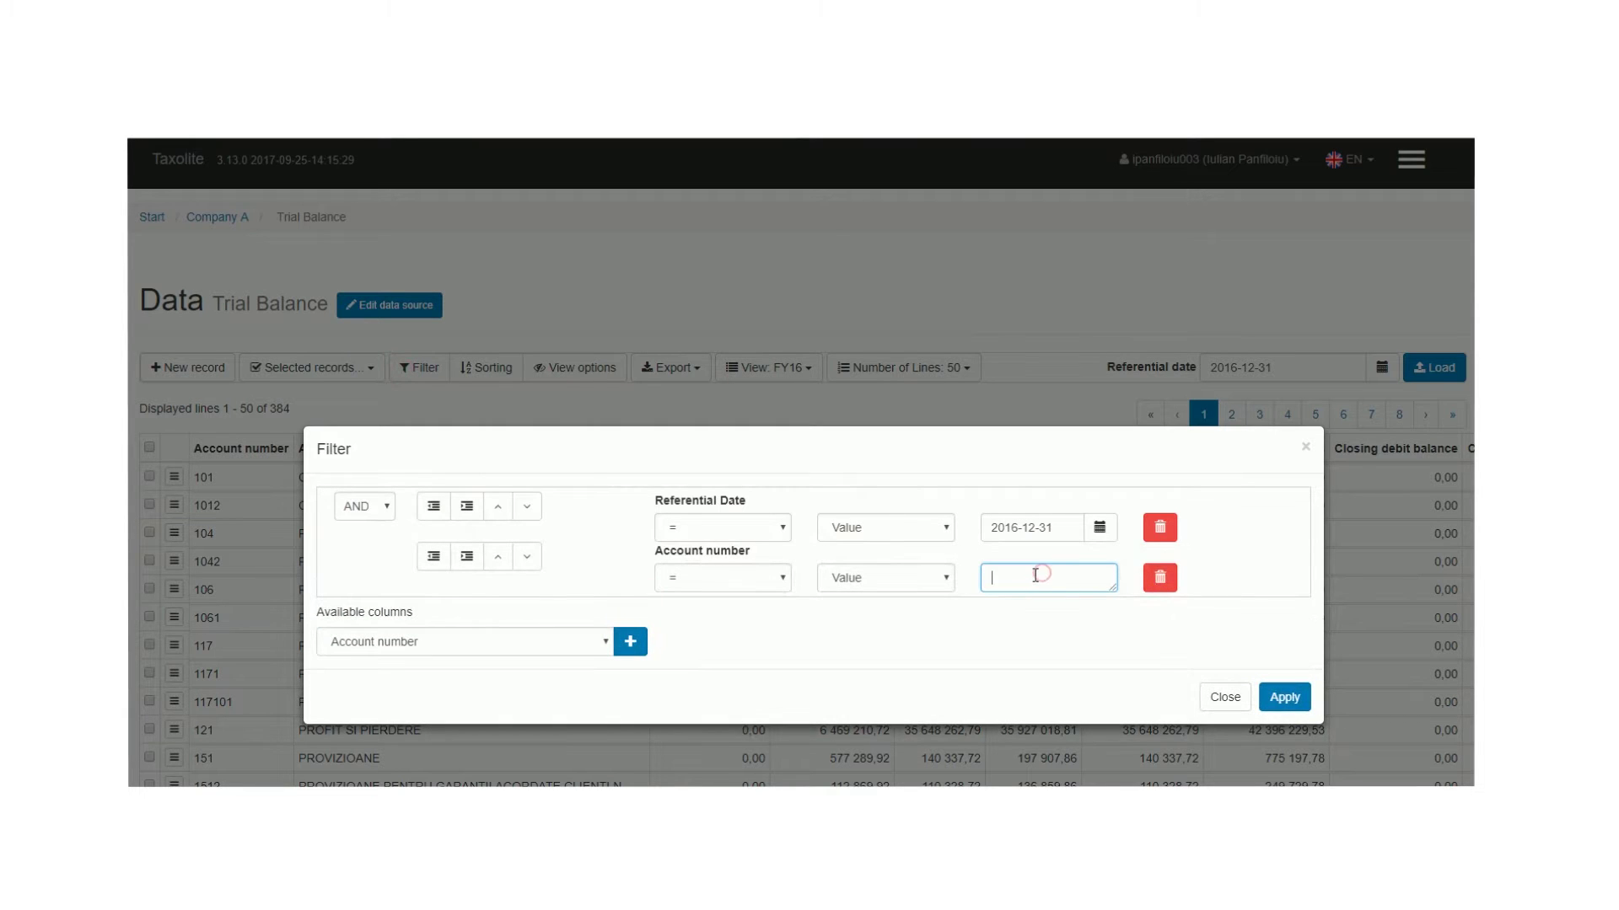
click(1282, 699)
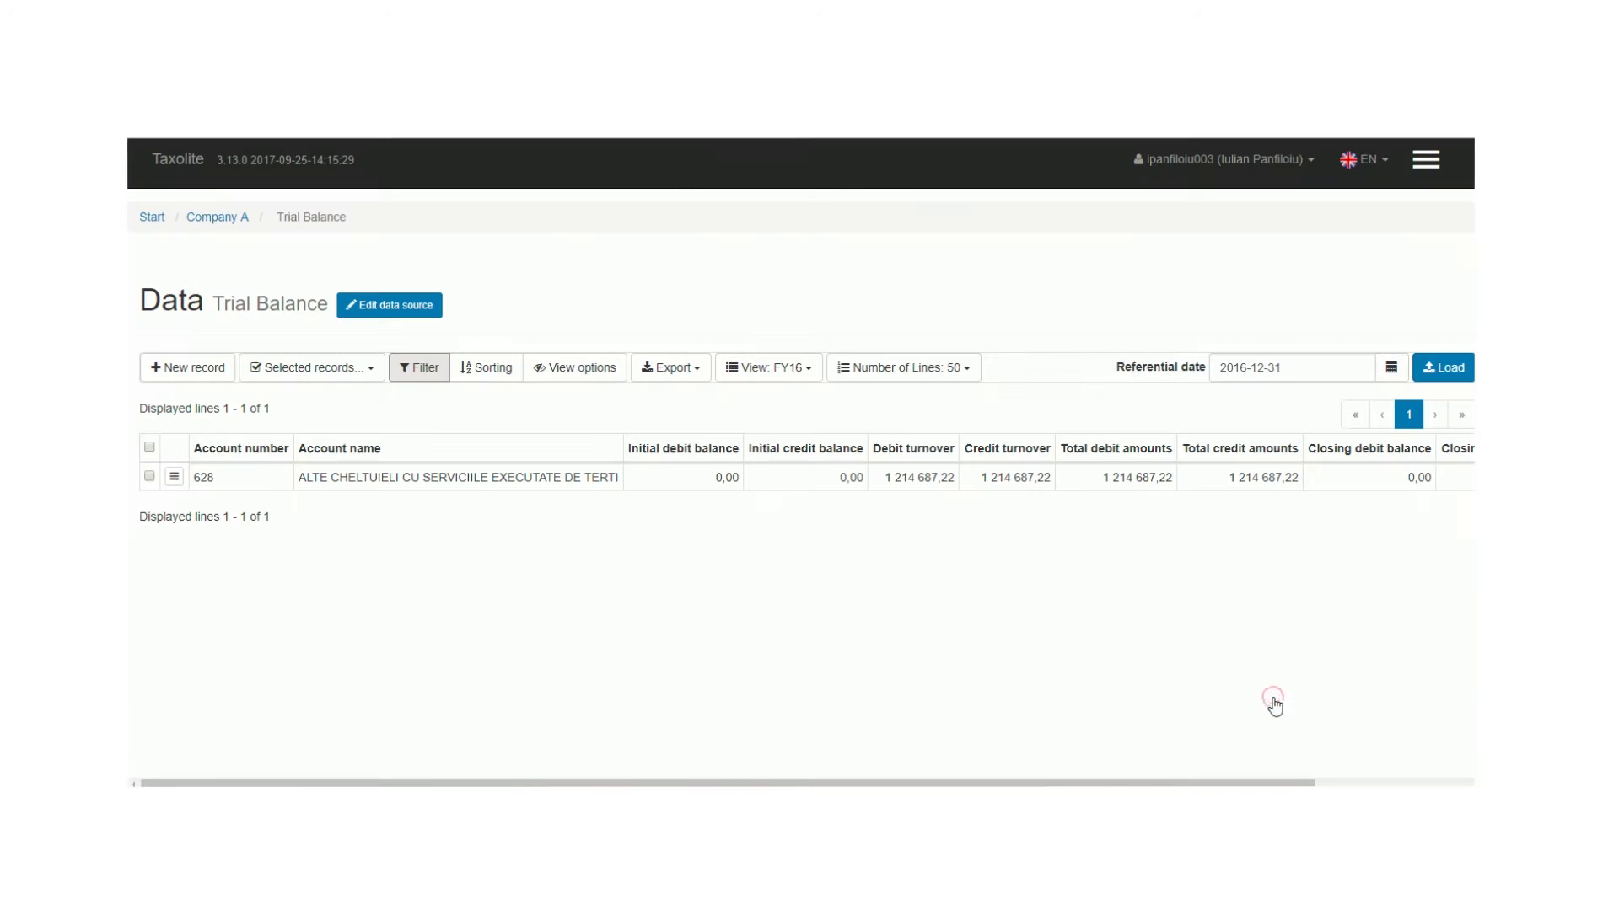
Return to the Company A workspace.
drag(835, 783, 1230, 784)
drag(995, 783, 789, 733)
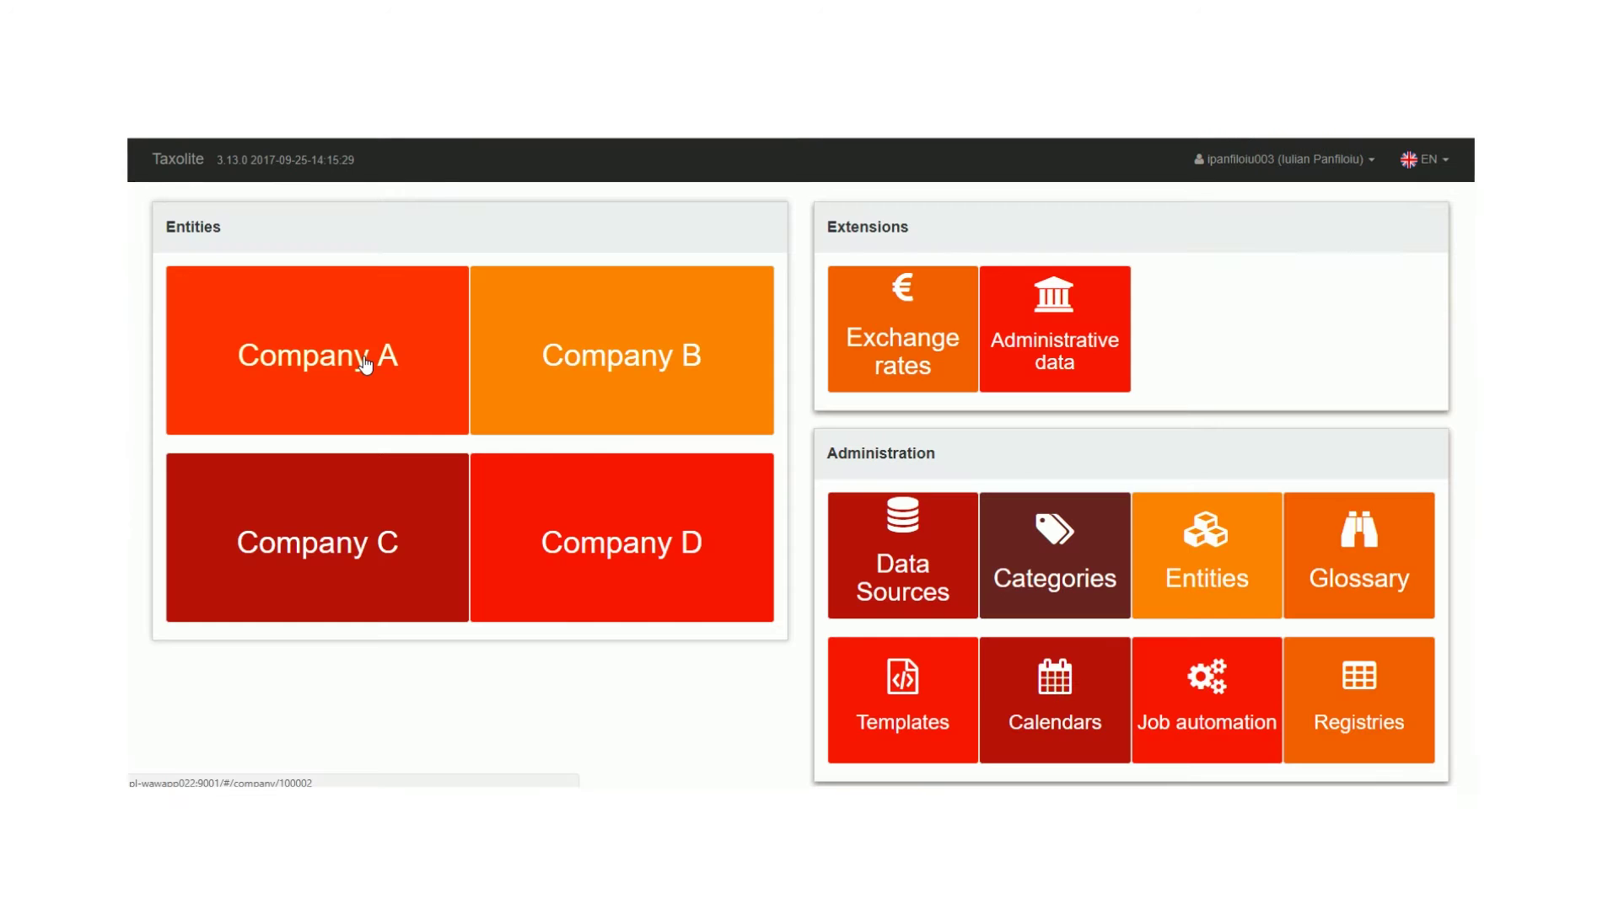
click(364, 364)
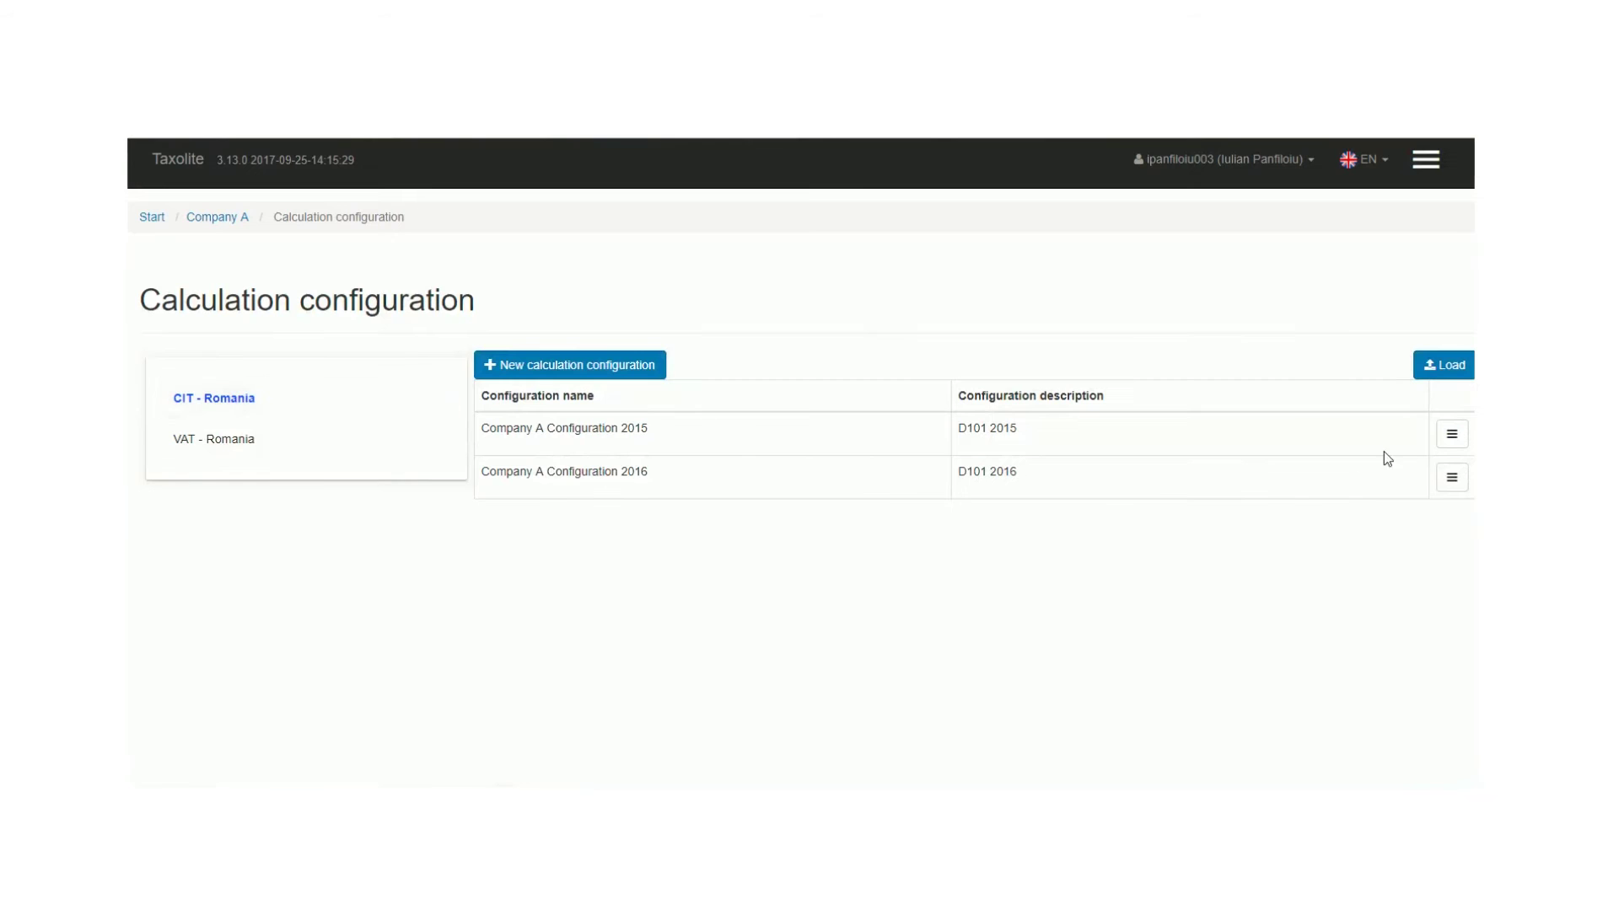
click(1450, 477)
click(1323, 509)
scroll(1180, 506, down, 5)
scroll(801, 489, down, 20)
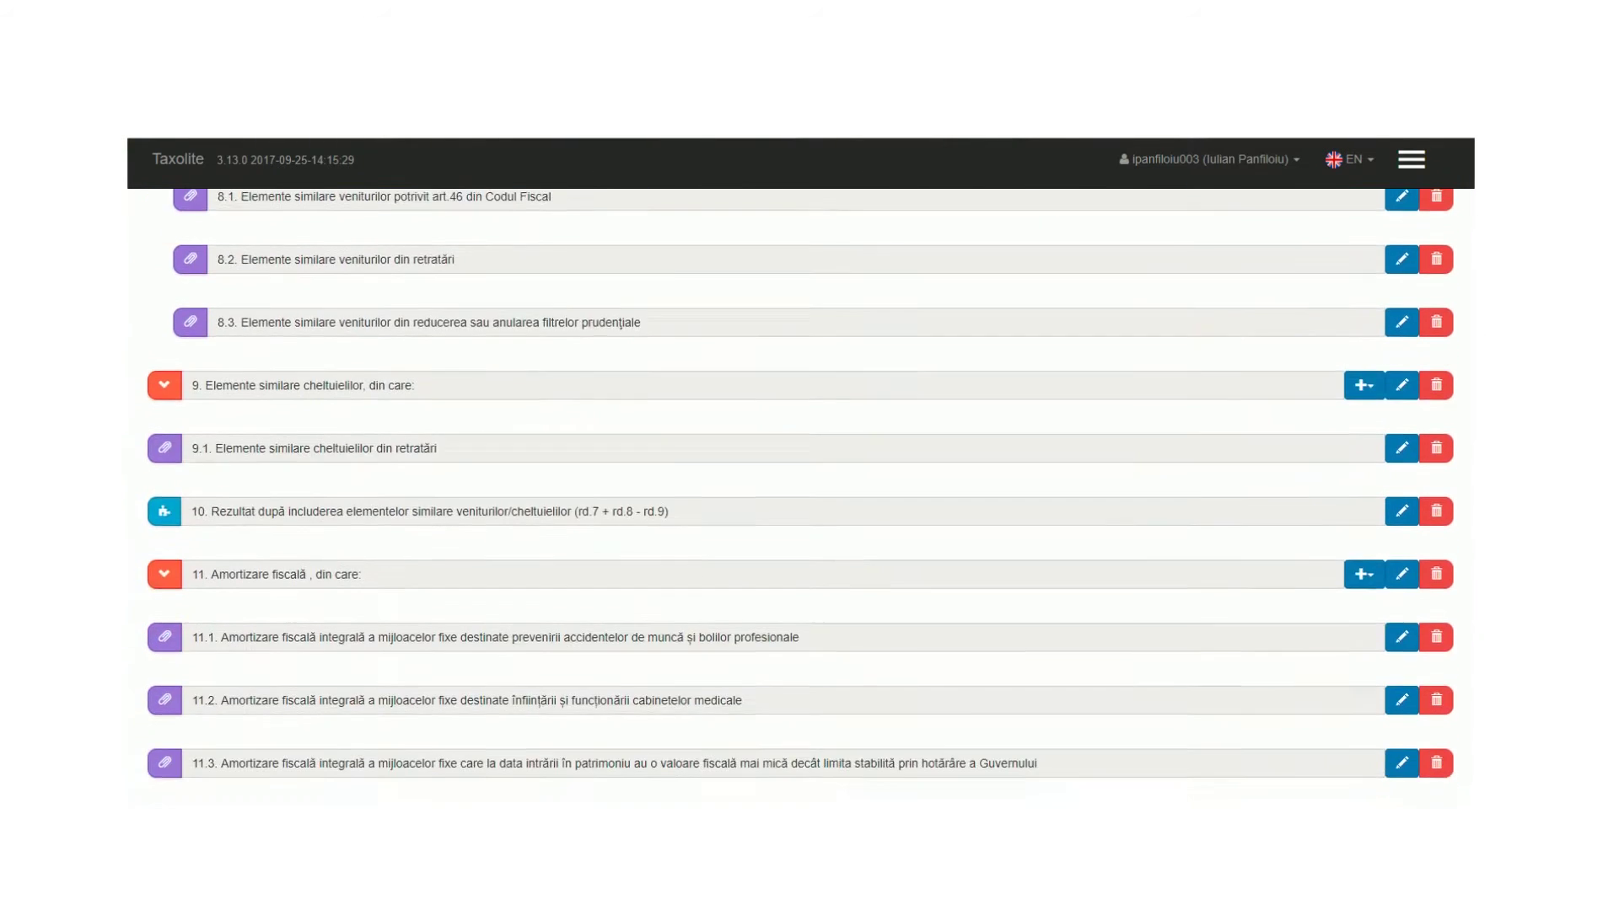
scroll(801, 489, down, 10)
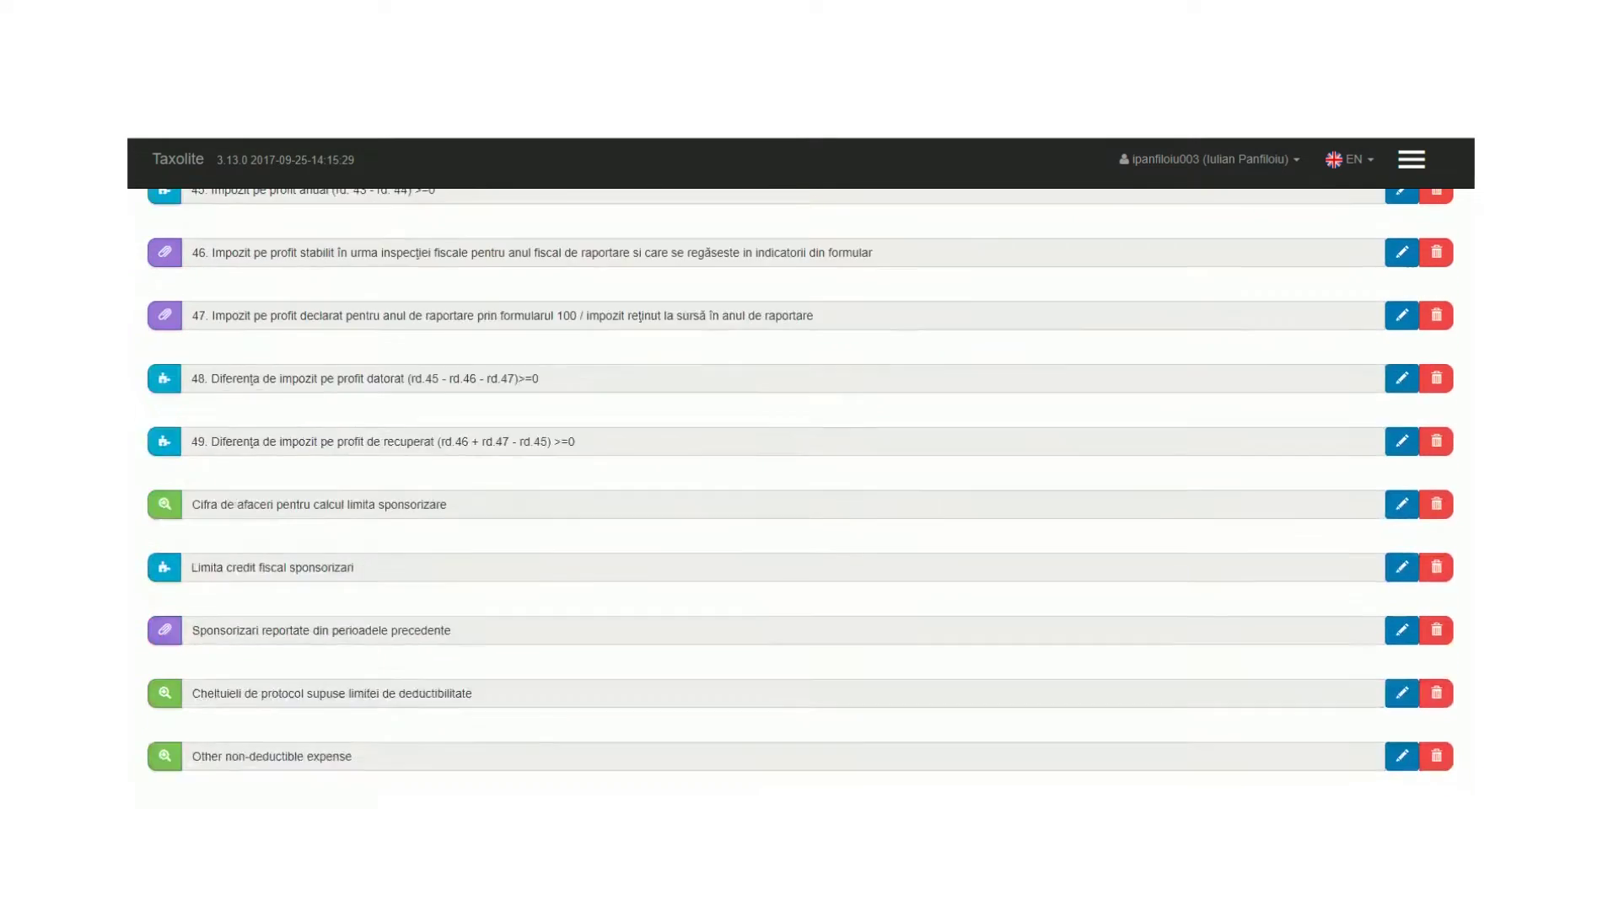
scroll(801, 489, up, 15)
scroll(801, 489, up, 20)
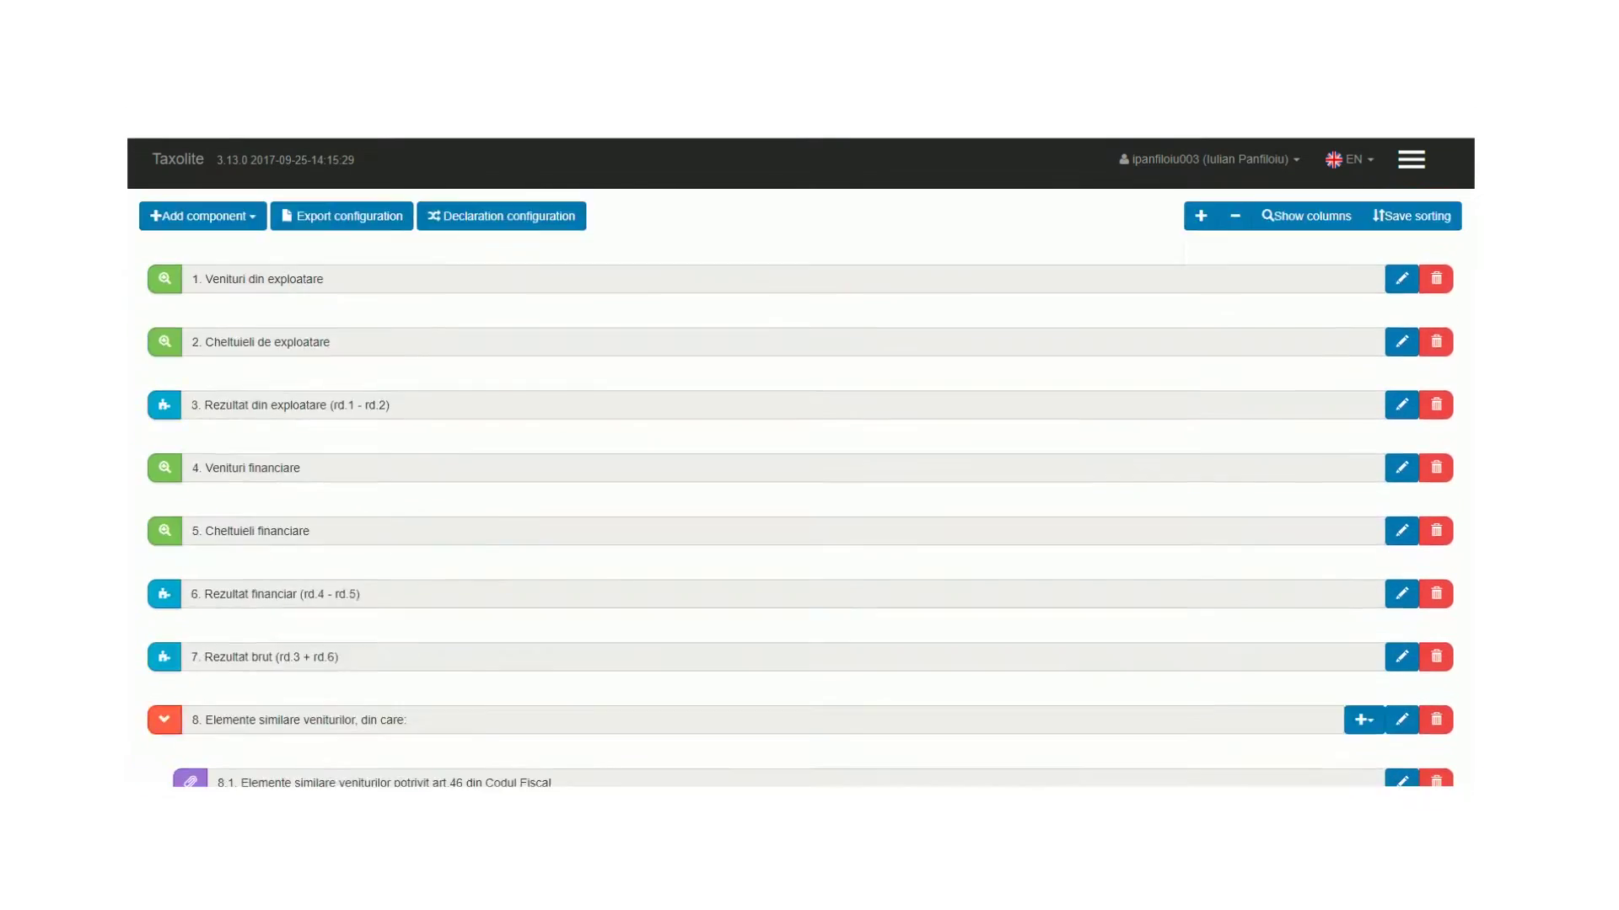
scroll(1185, 463, down, 3)
scroll(1416, 465, up, 3)
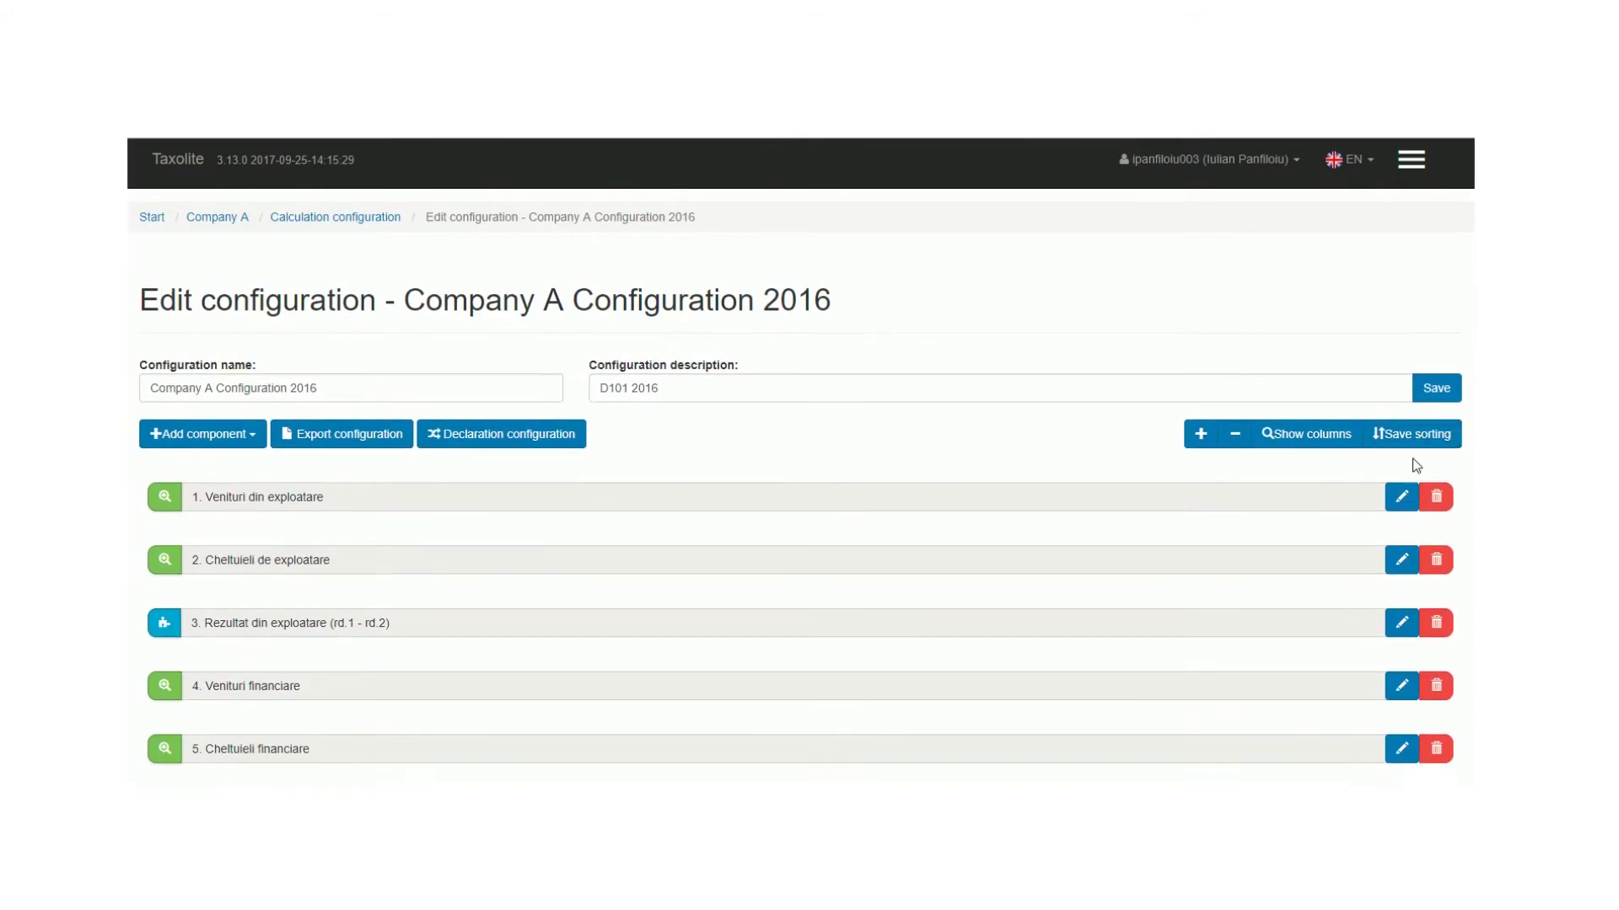
scroll(872, 352, down, 3)
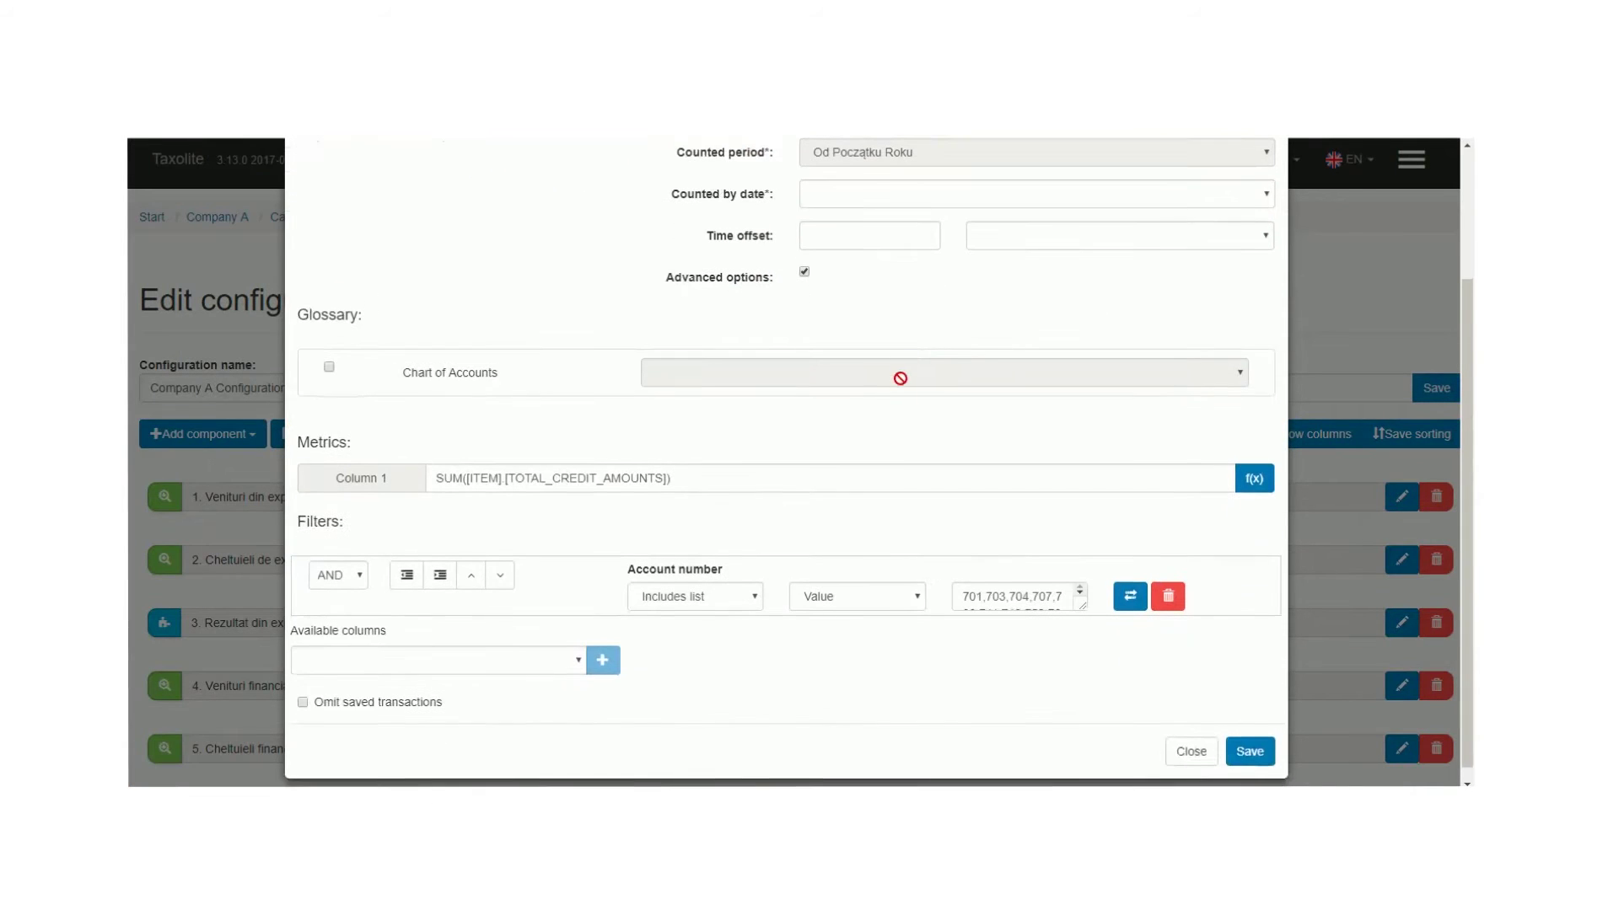
drag(1083, 605, 962, 571)
click(1028, 662)
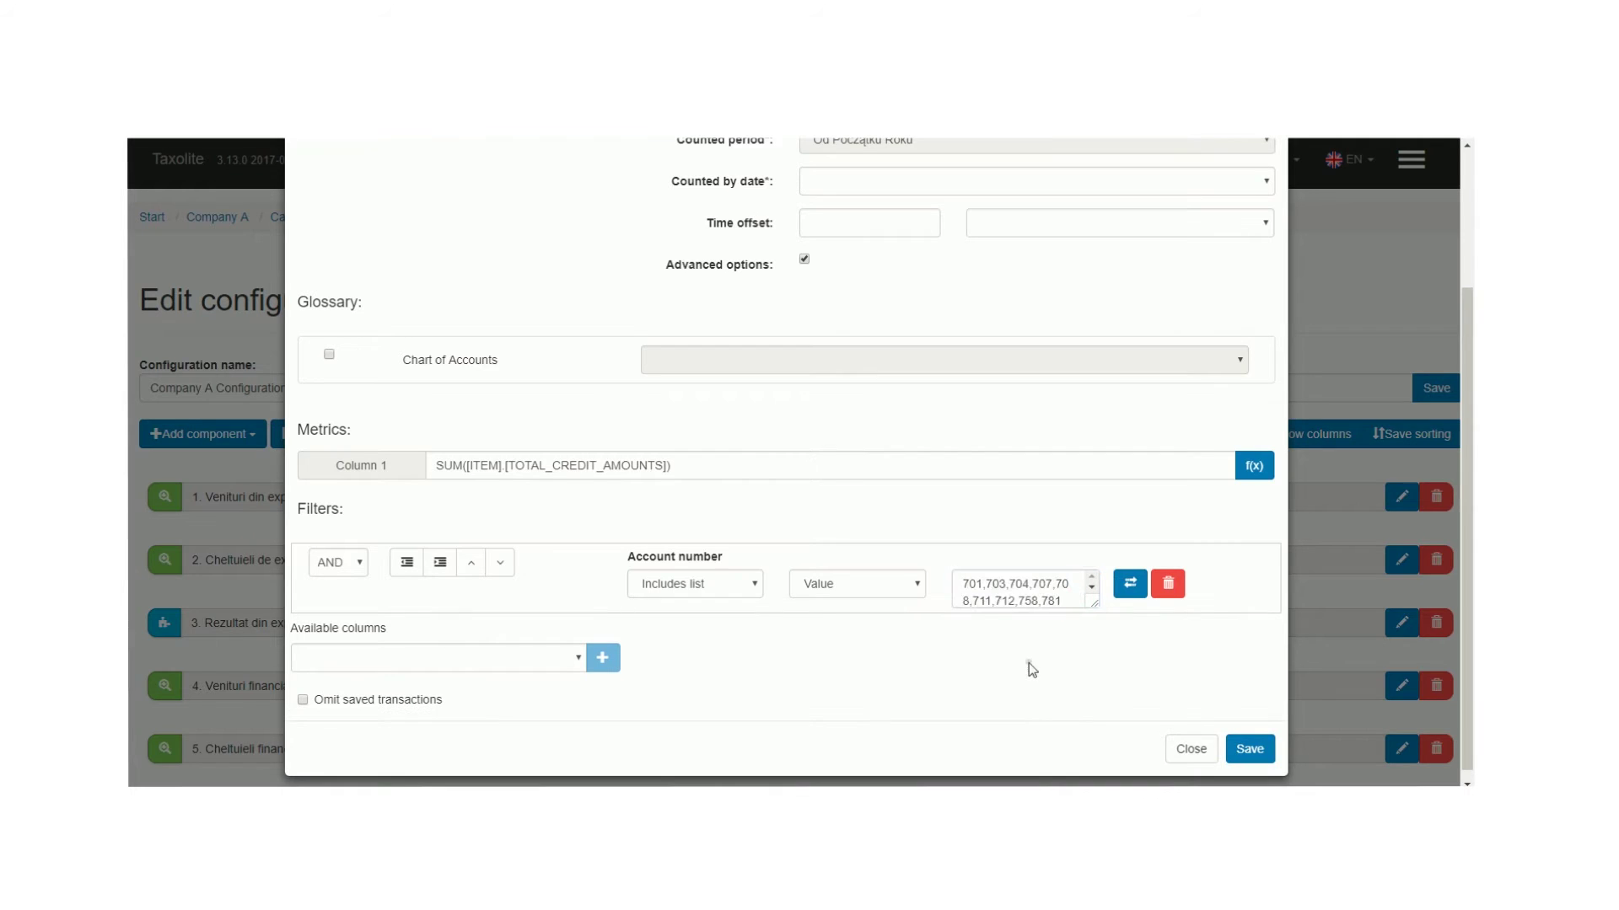
scroll(1028, 662, down, 1)
click(1190, 740)
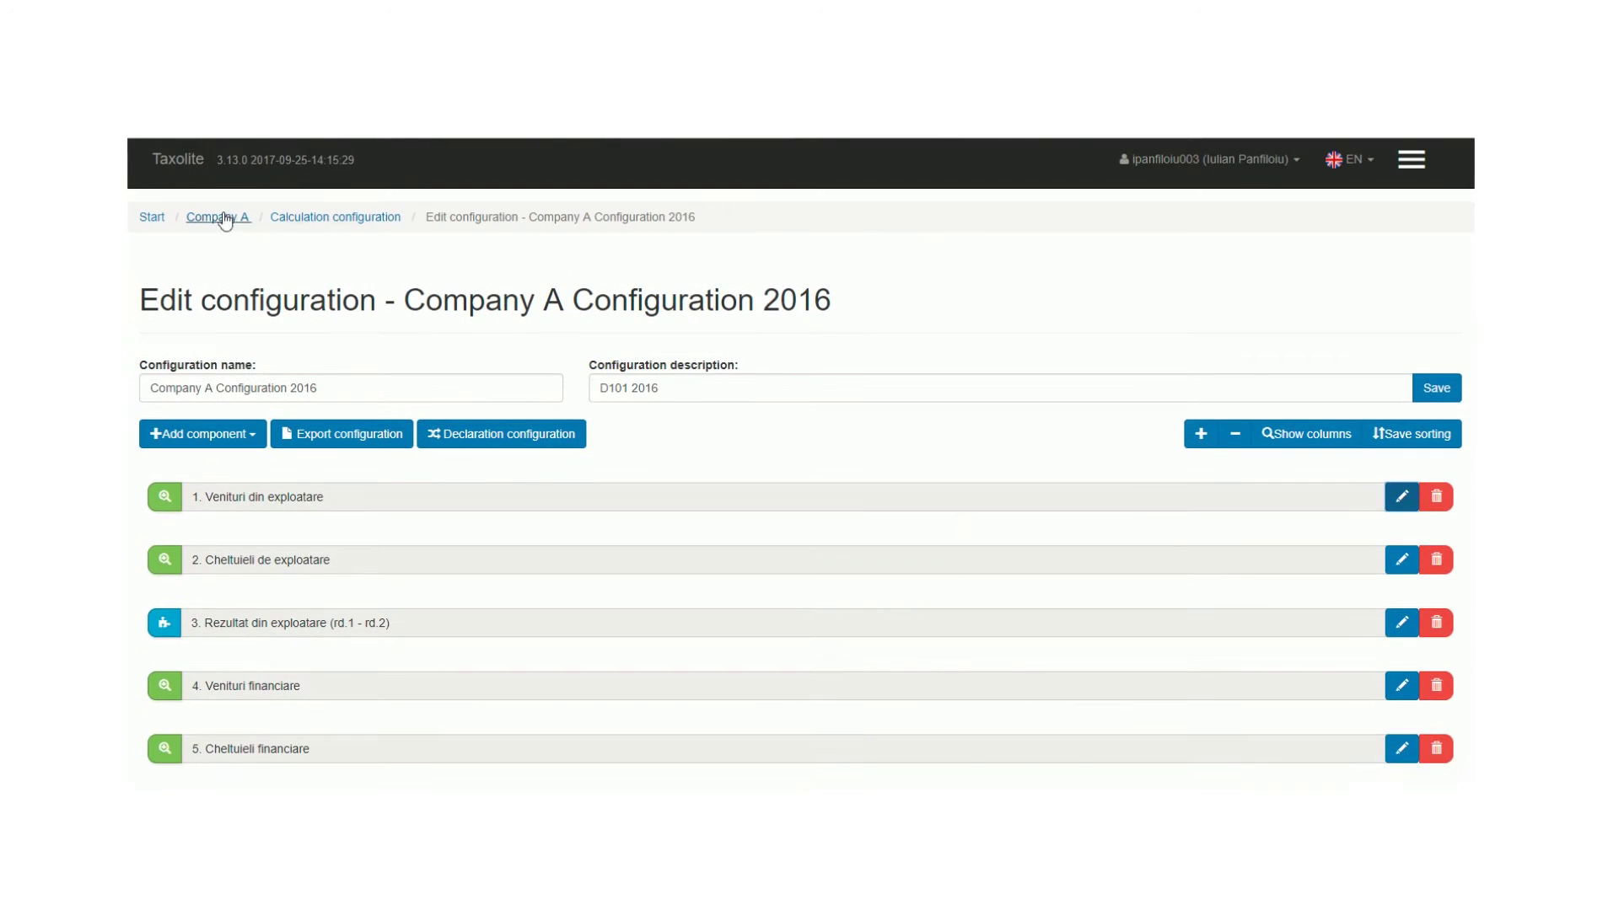
click(219, 217)
On the Calculations page, choose Company A Configuration 2016 with calculation mode Normalny.
scroll(271, 505, down, 3)
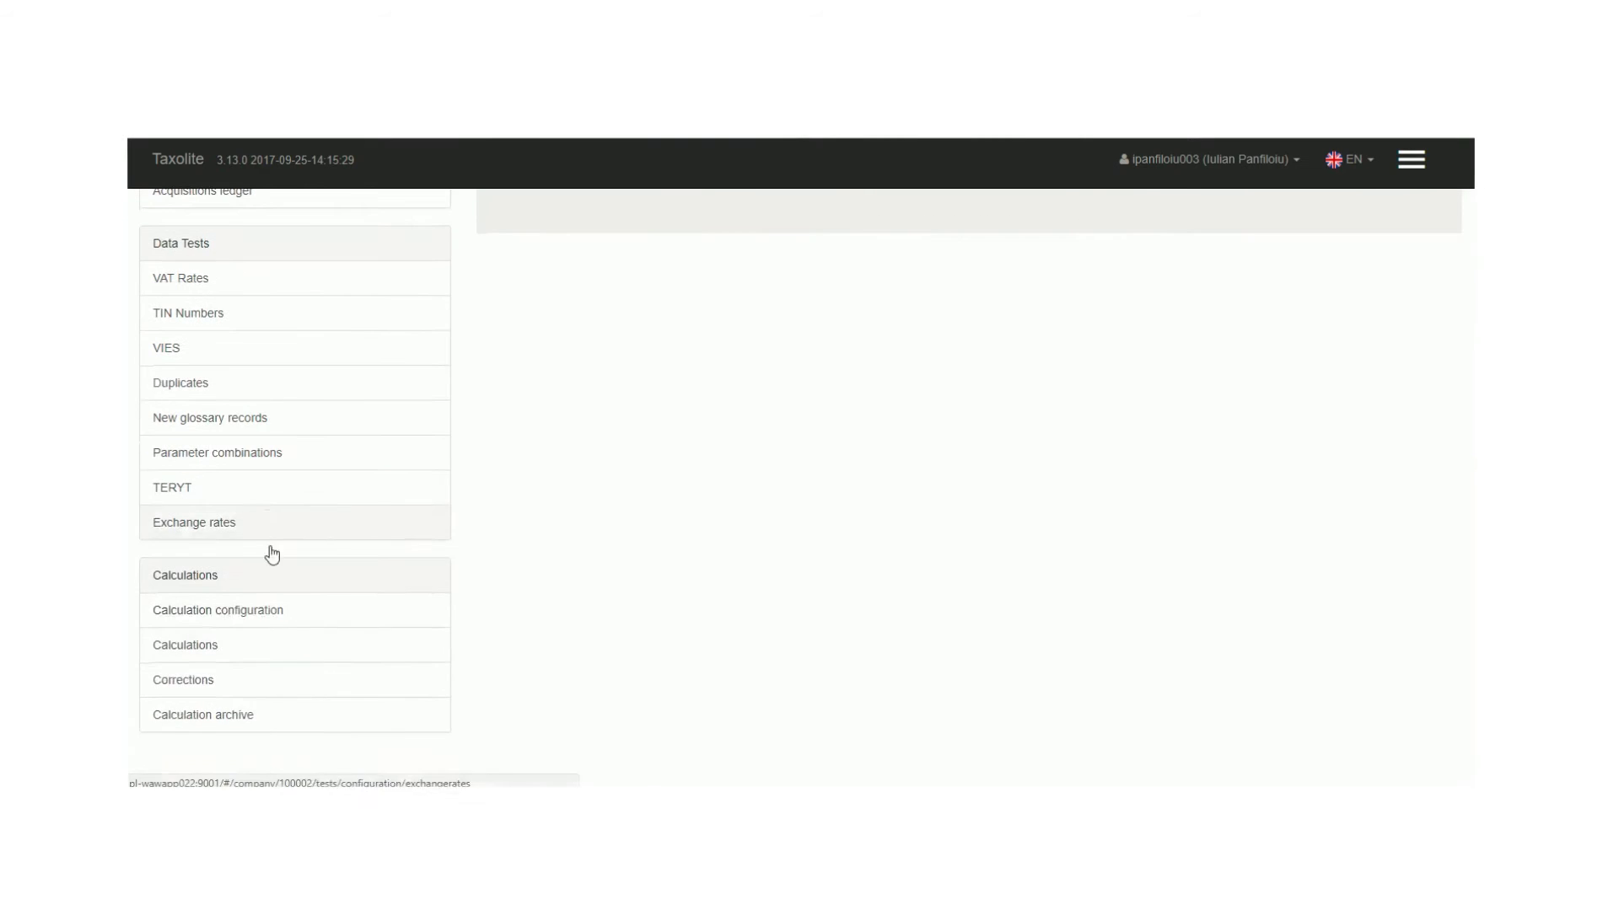
click(224, 643)
click(324, 362)
click(879, 237)
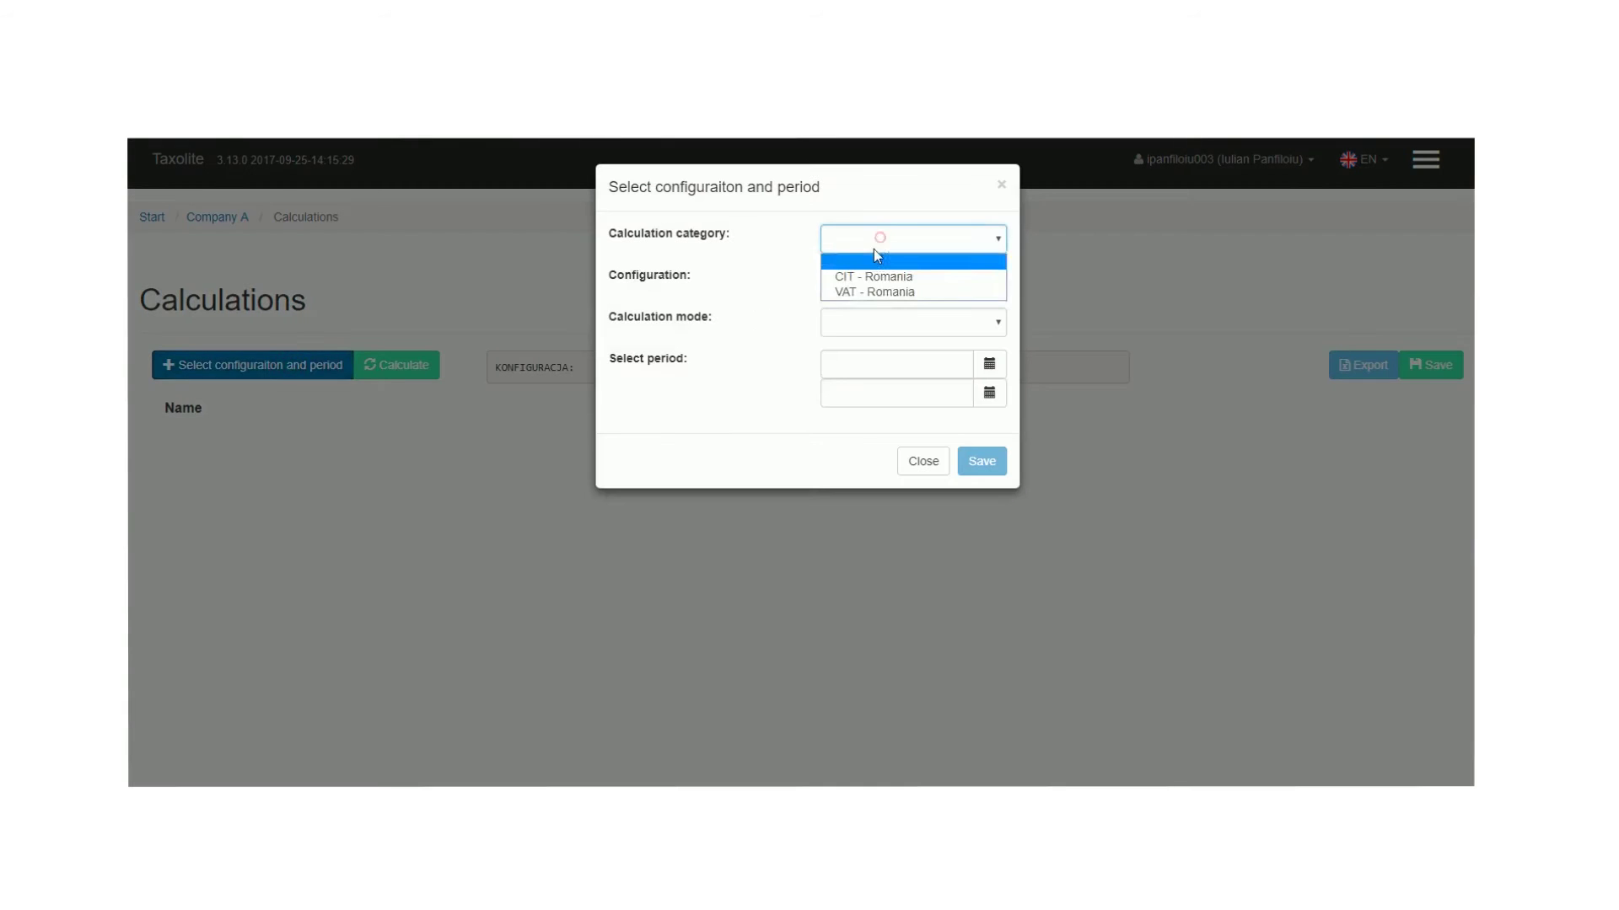
click(880, 280)
click(902, 314)
click(922, 322)
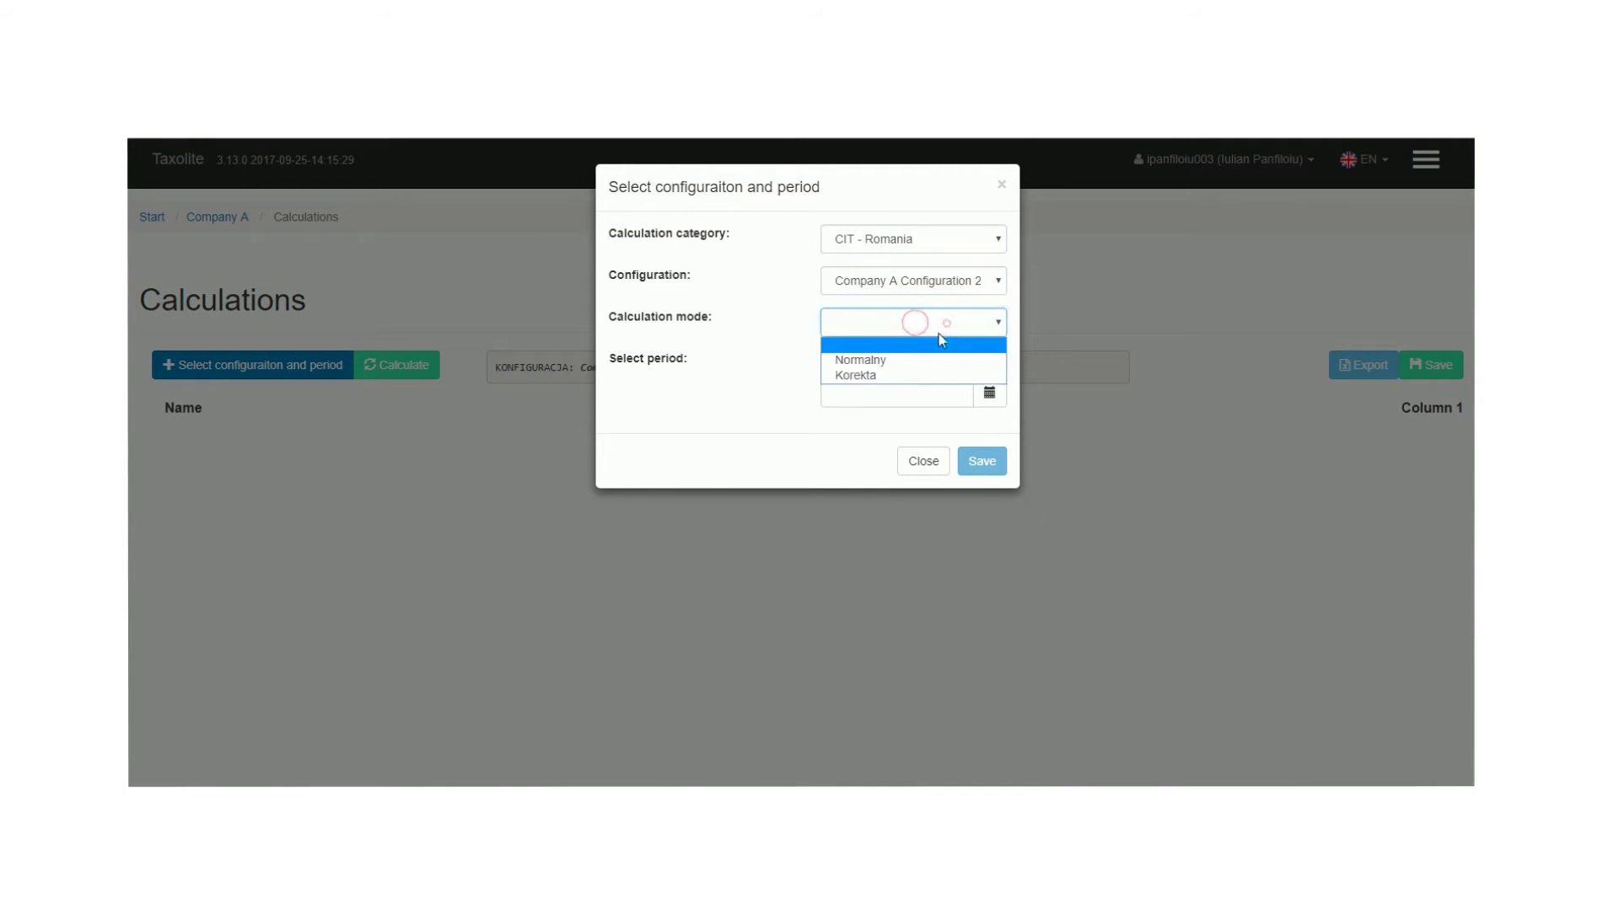
click(910, 363)
Set the calculation period start to 31 December 2016.
click(924, 395)
click(853, 395)
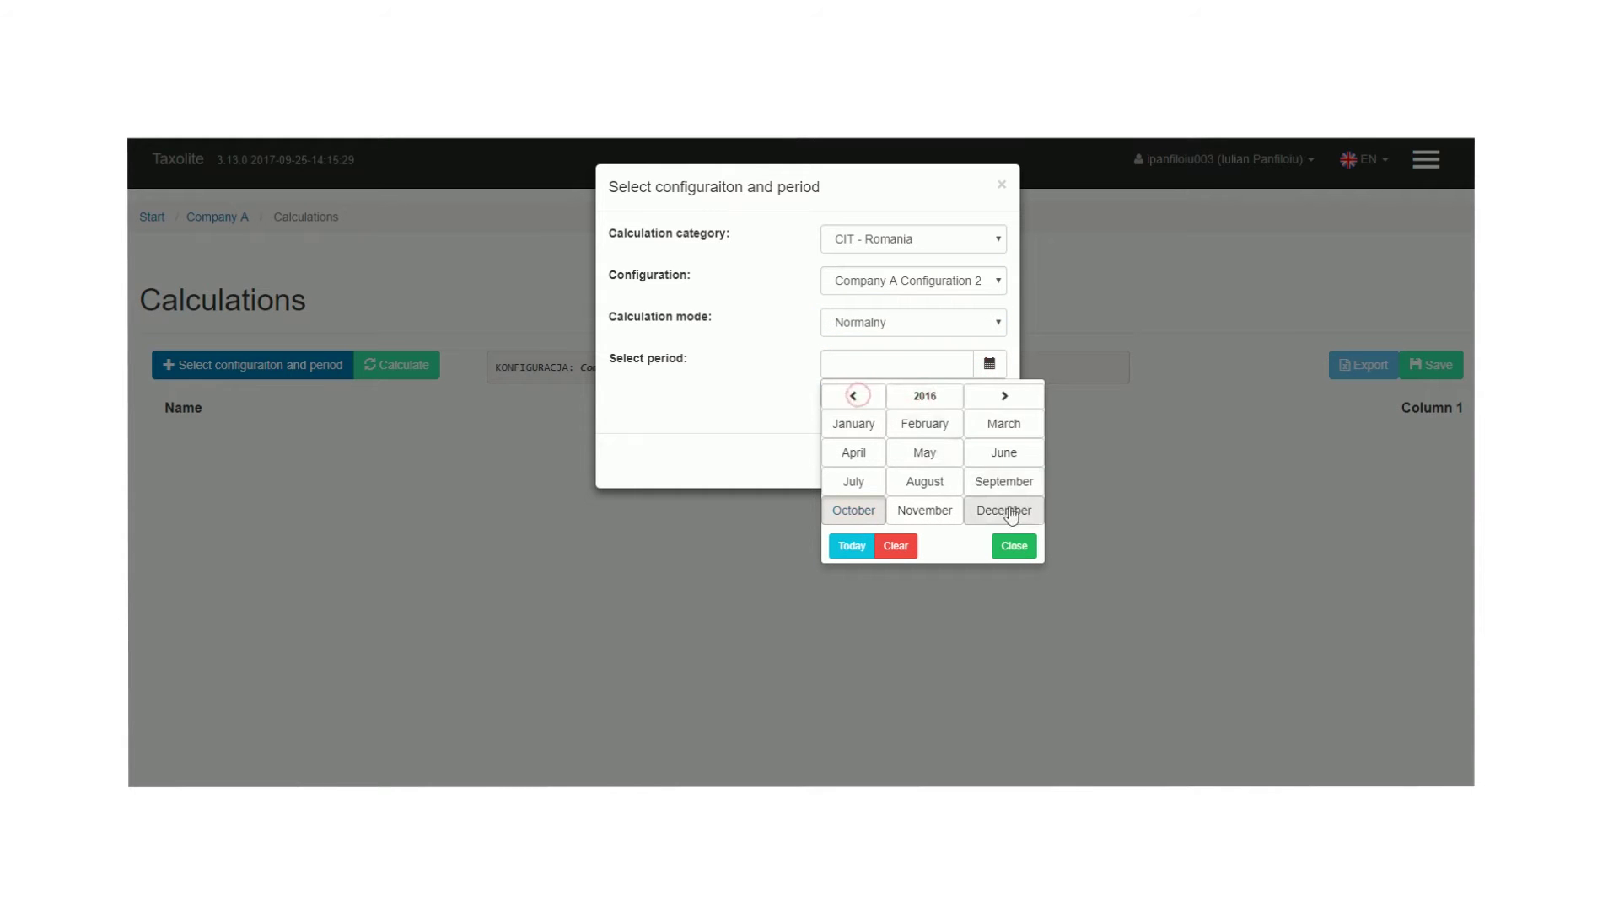
click(1003, 511)
click(1011, 549)
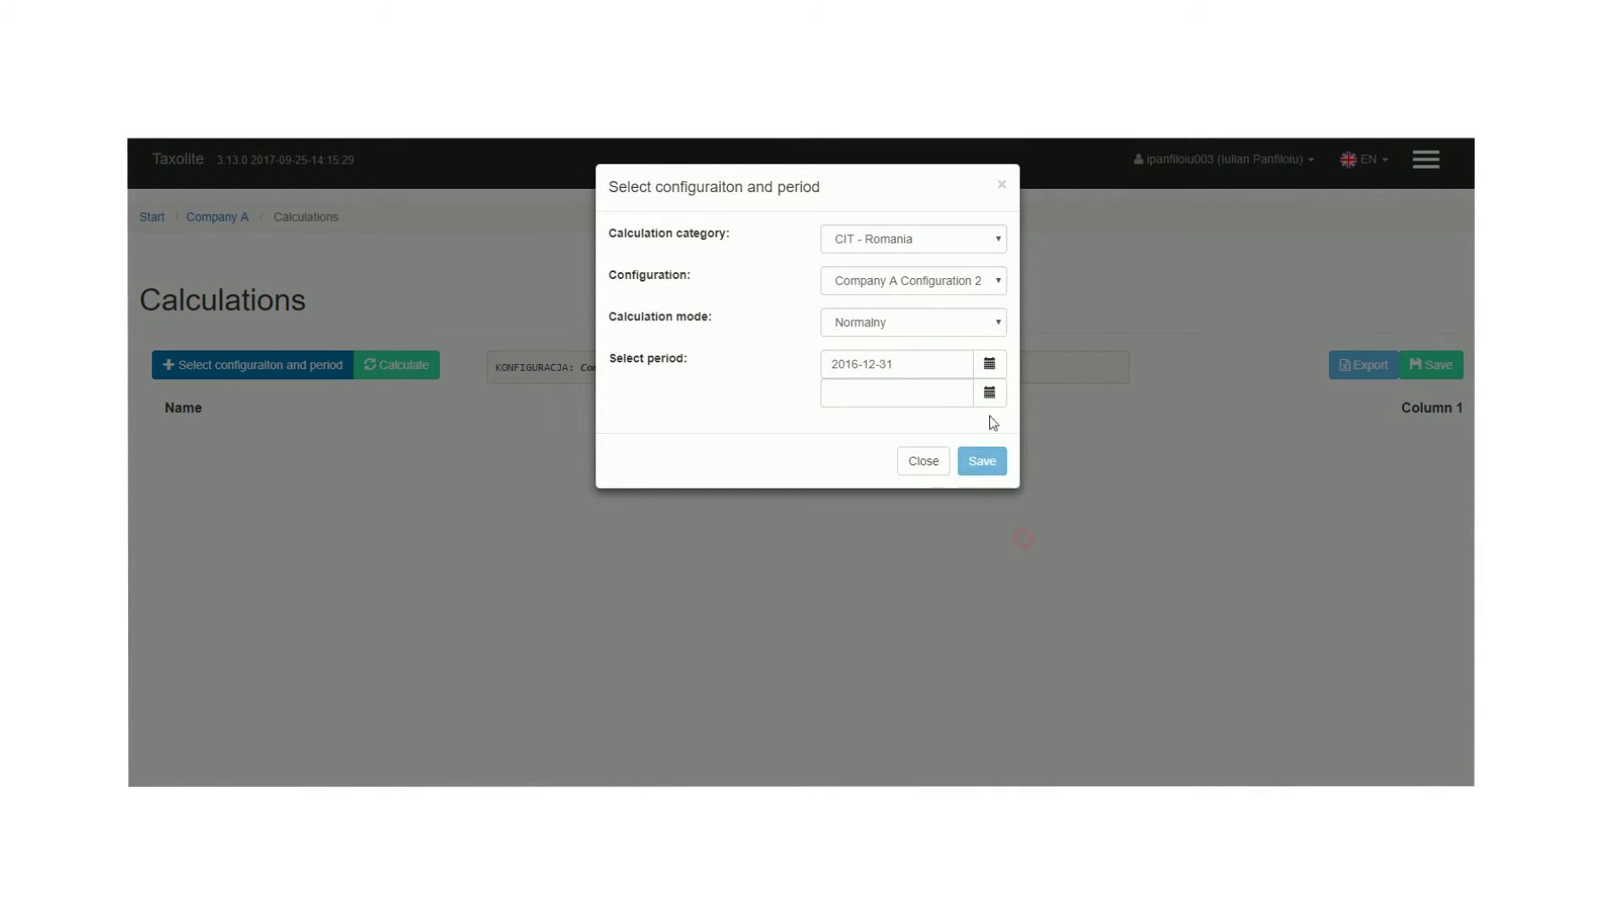
Set the period end to 31 December 2016 and run the calculation.
click(989, 393)
click(942, 425)
click(857, 424)
click(1008, 544)
click(1018, 570)
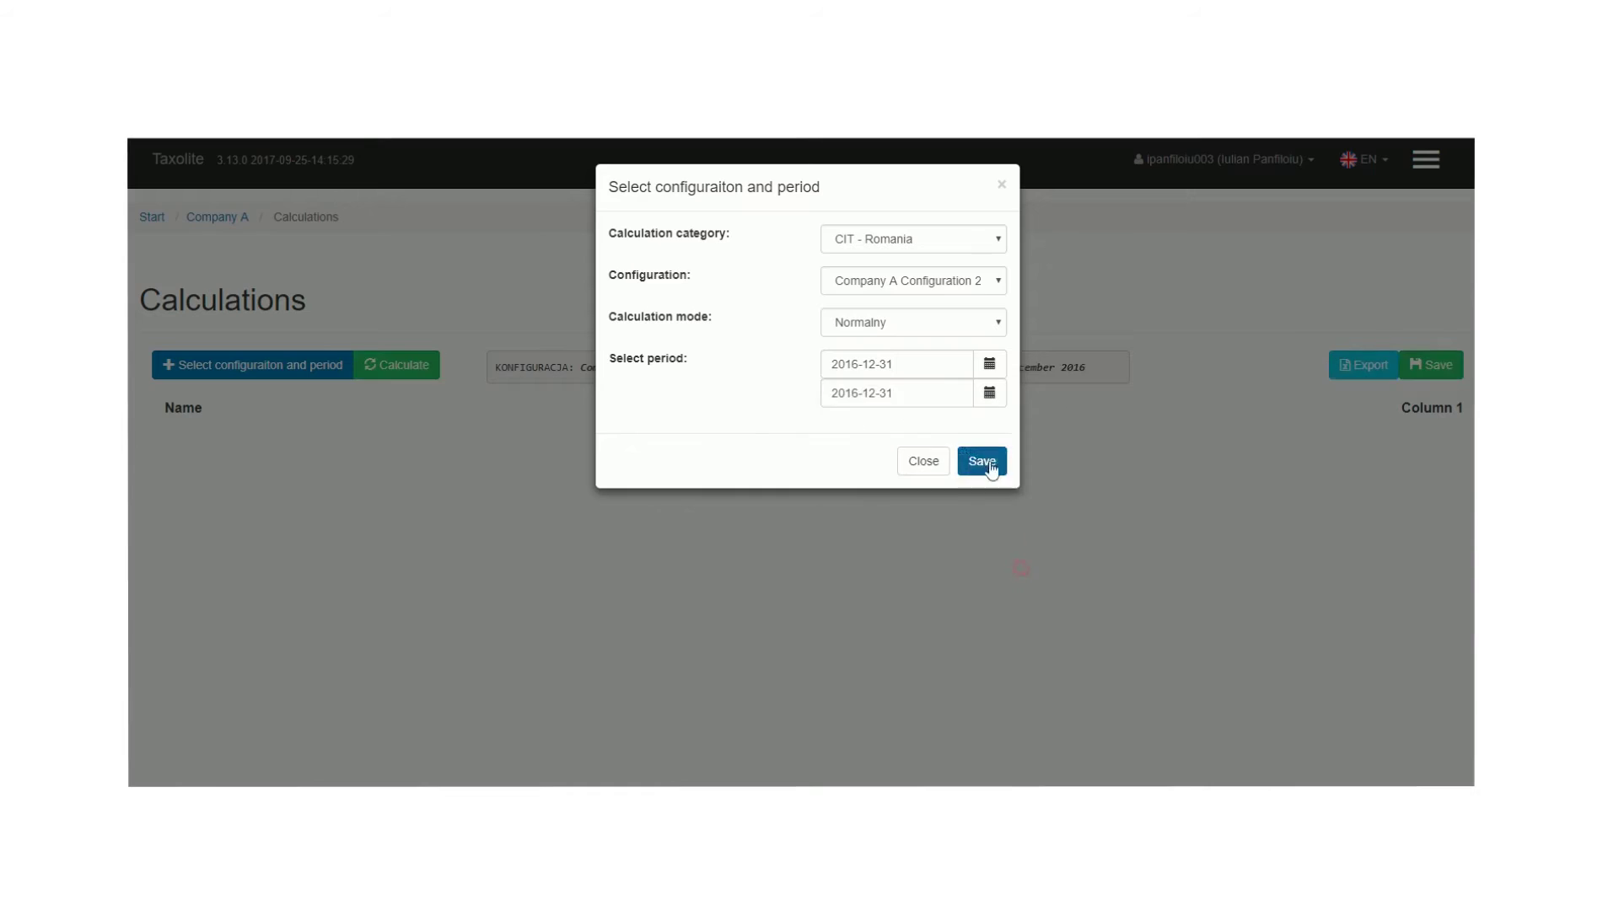
click(976, 460)
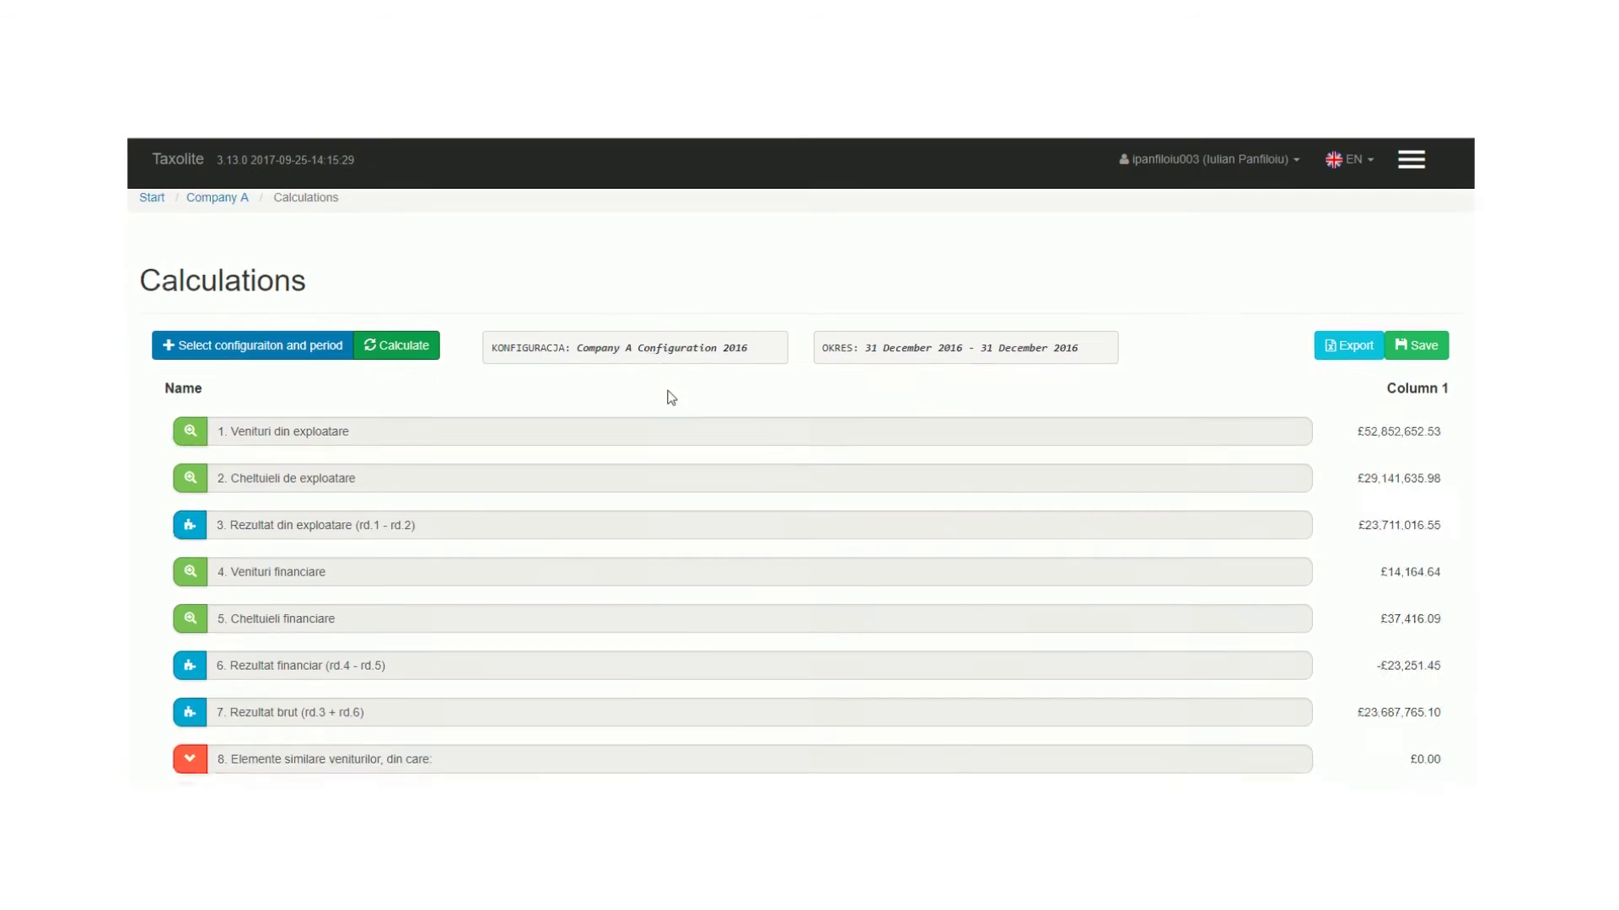
scroll(669, 398, down, 15)
Review the account amount details behind the operating revenue line.
scroll(668, 397, up, 15)
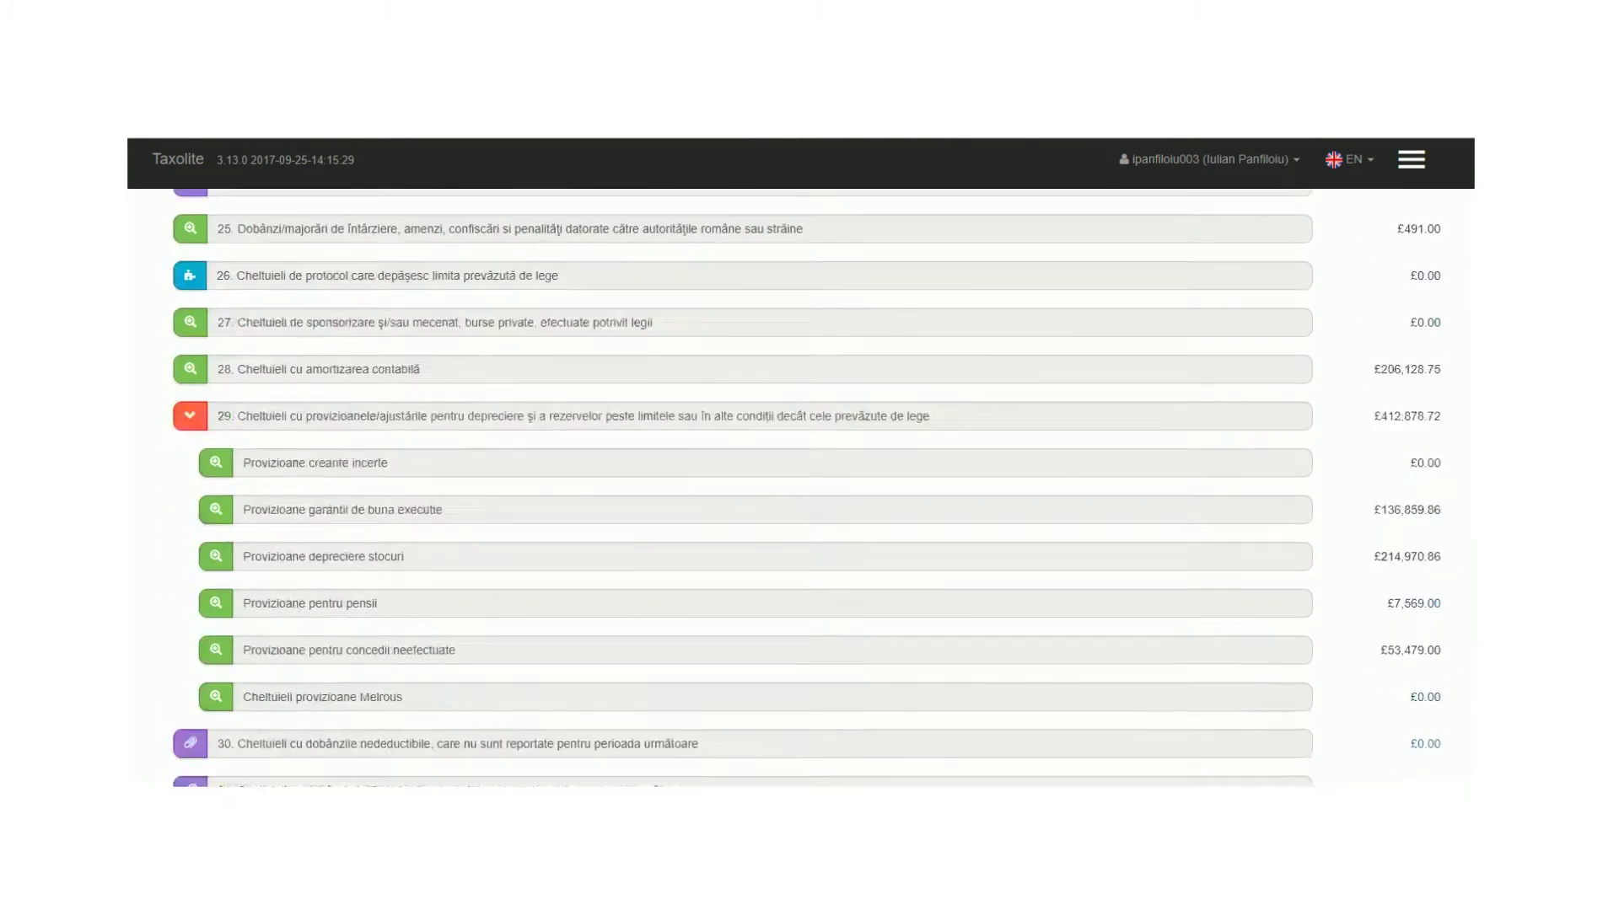
scroll(858, 461, down, 1)
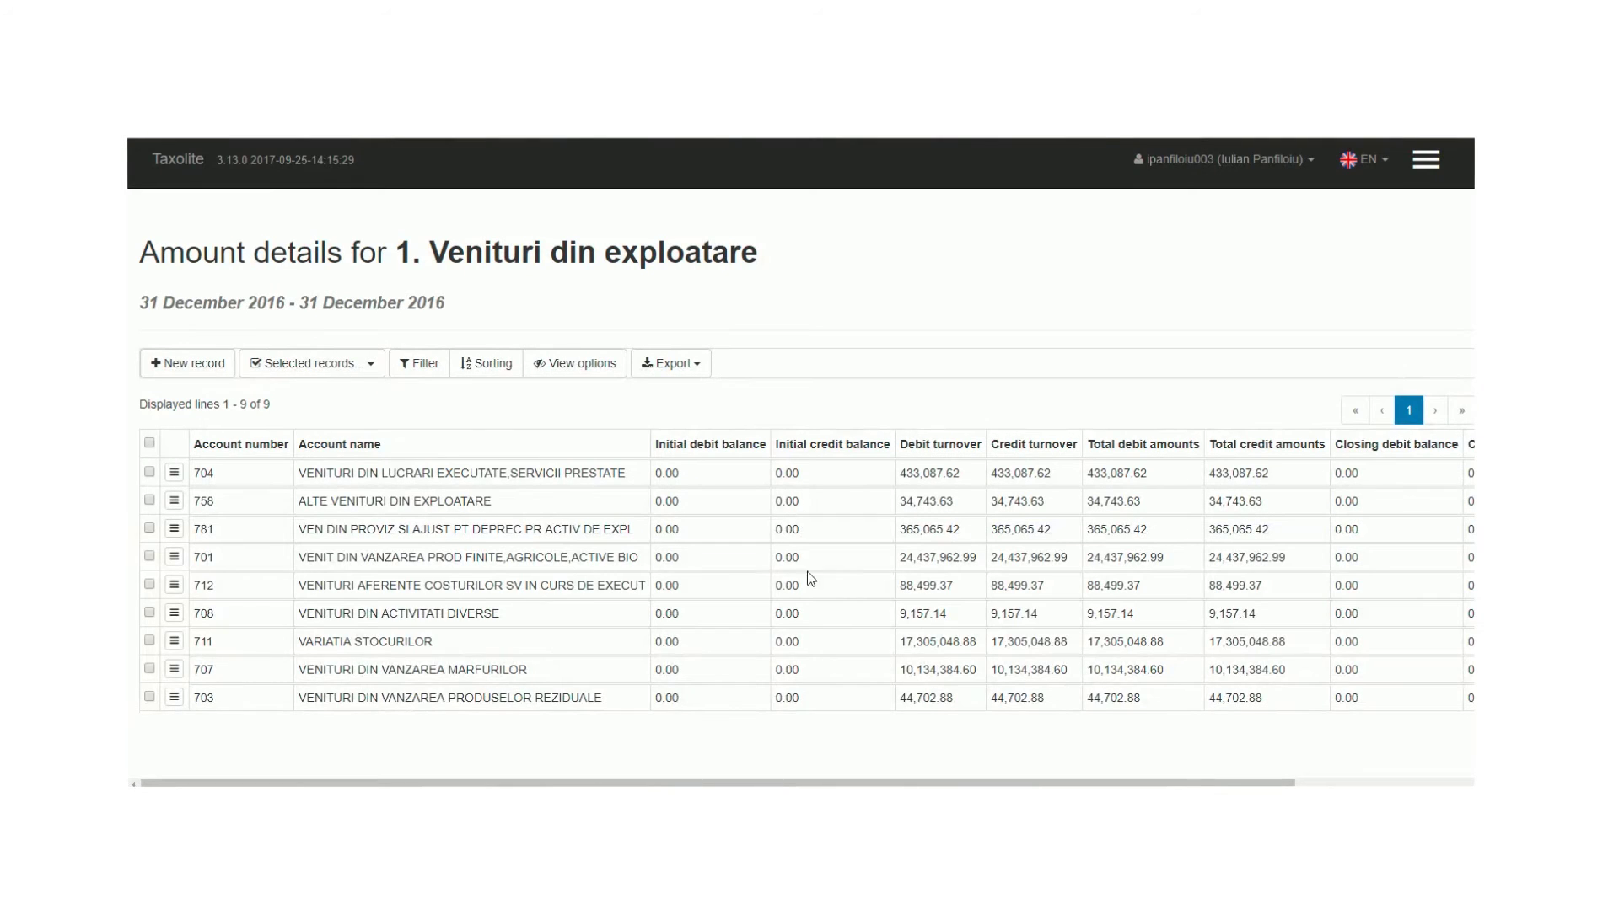
scroll(1077, 759, right, 3)
scroll(835, 662, left, 3)
Return to the calculation results, export them to .xls and open the download.
key(alt+Left)
click(1339, 280)
click(204, 763)
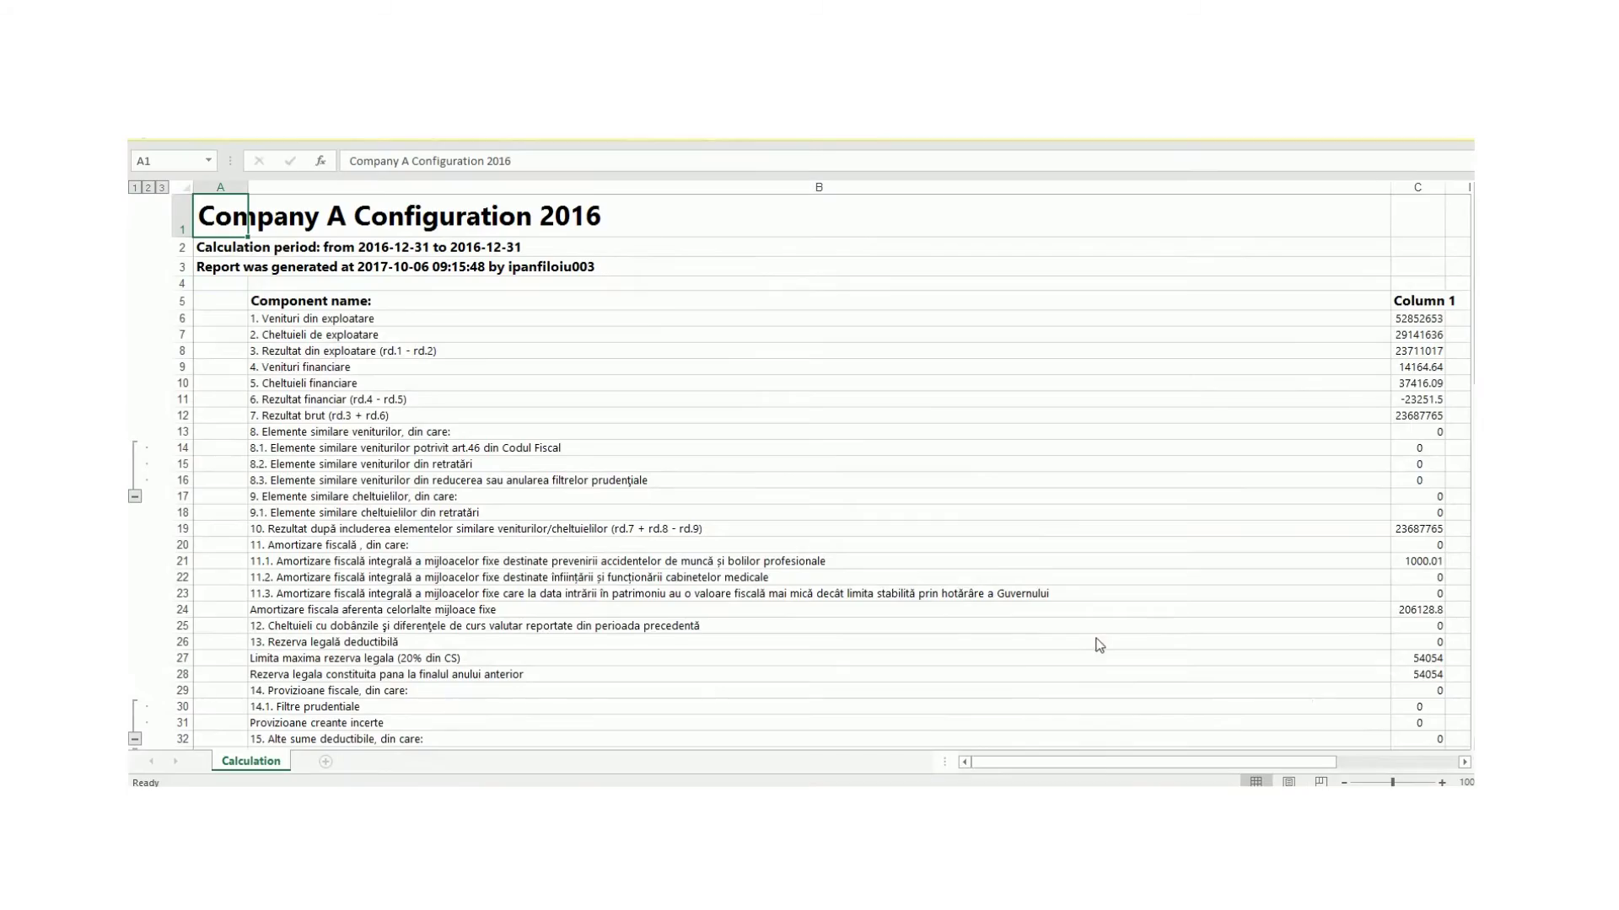
Scroll through the calc_51 .xls Calculation sheet to review the CIT computation rows.
mouse_move(1102, 762)
mouse_down()
mouse_move(1189, 744)
mouse_move(1100, 750)
mouse_up()
scroll(843, 464, down, 6)
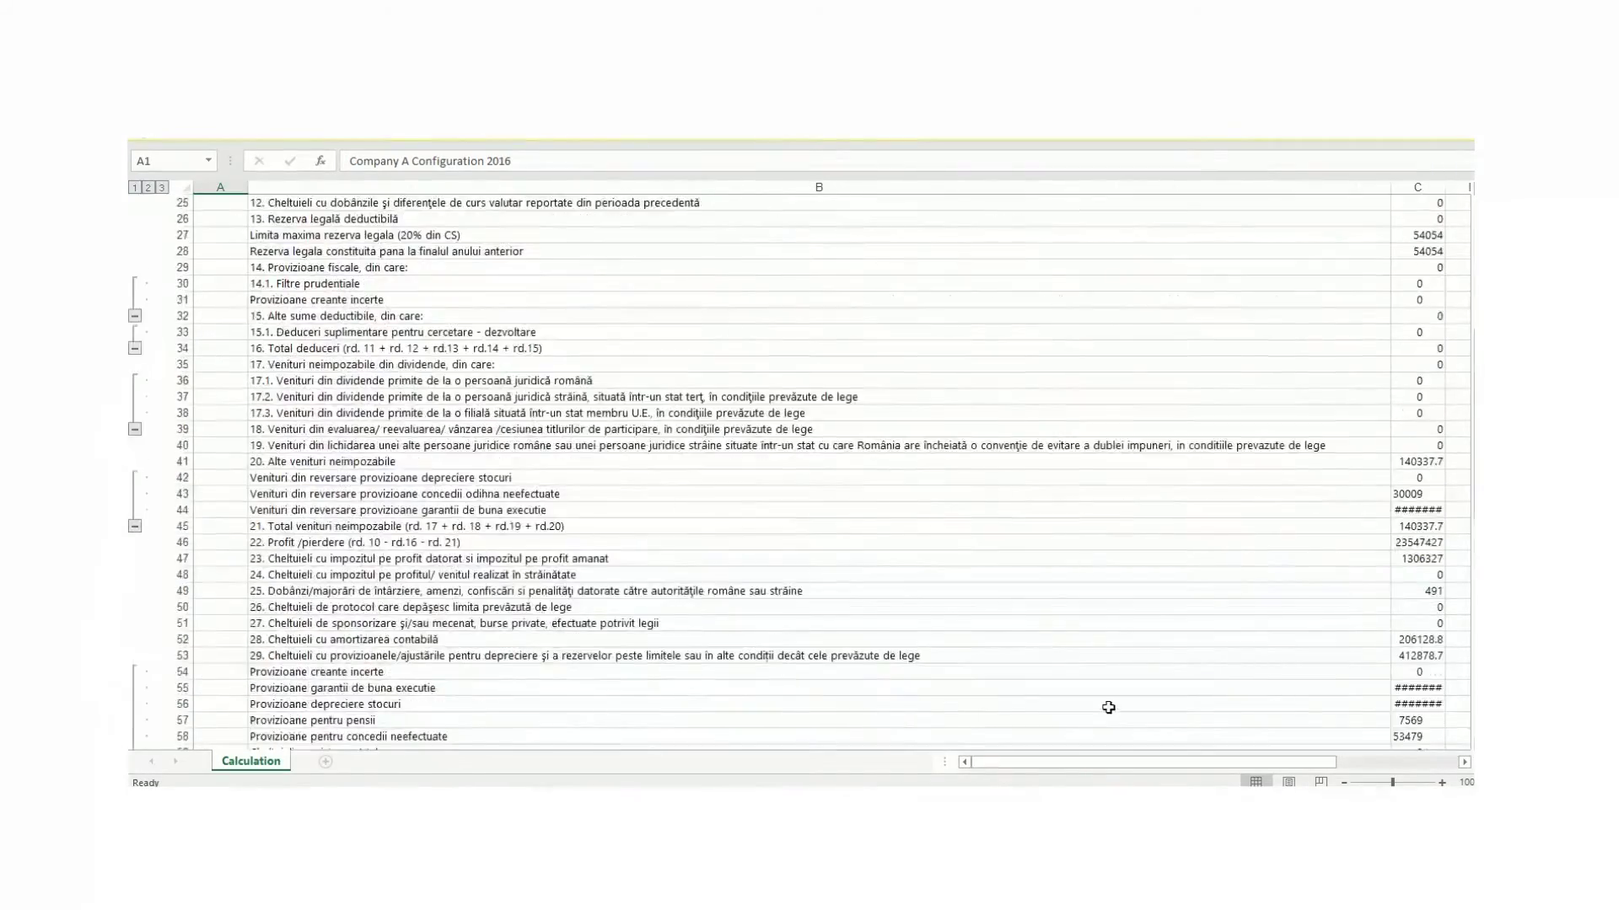
scroll(843, 464, up, 5)
scroll(1167, 578, down, 20)
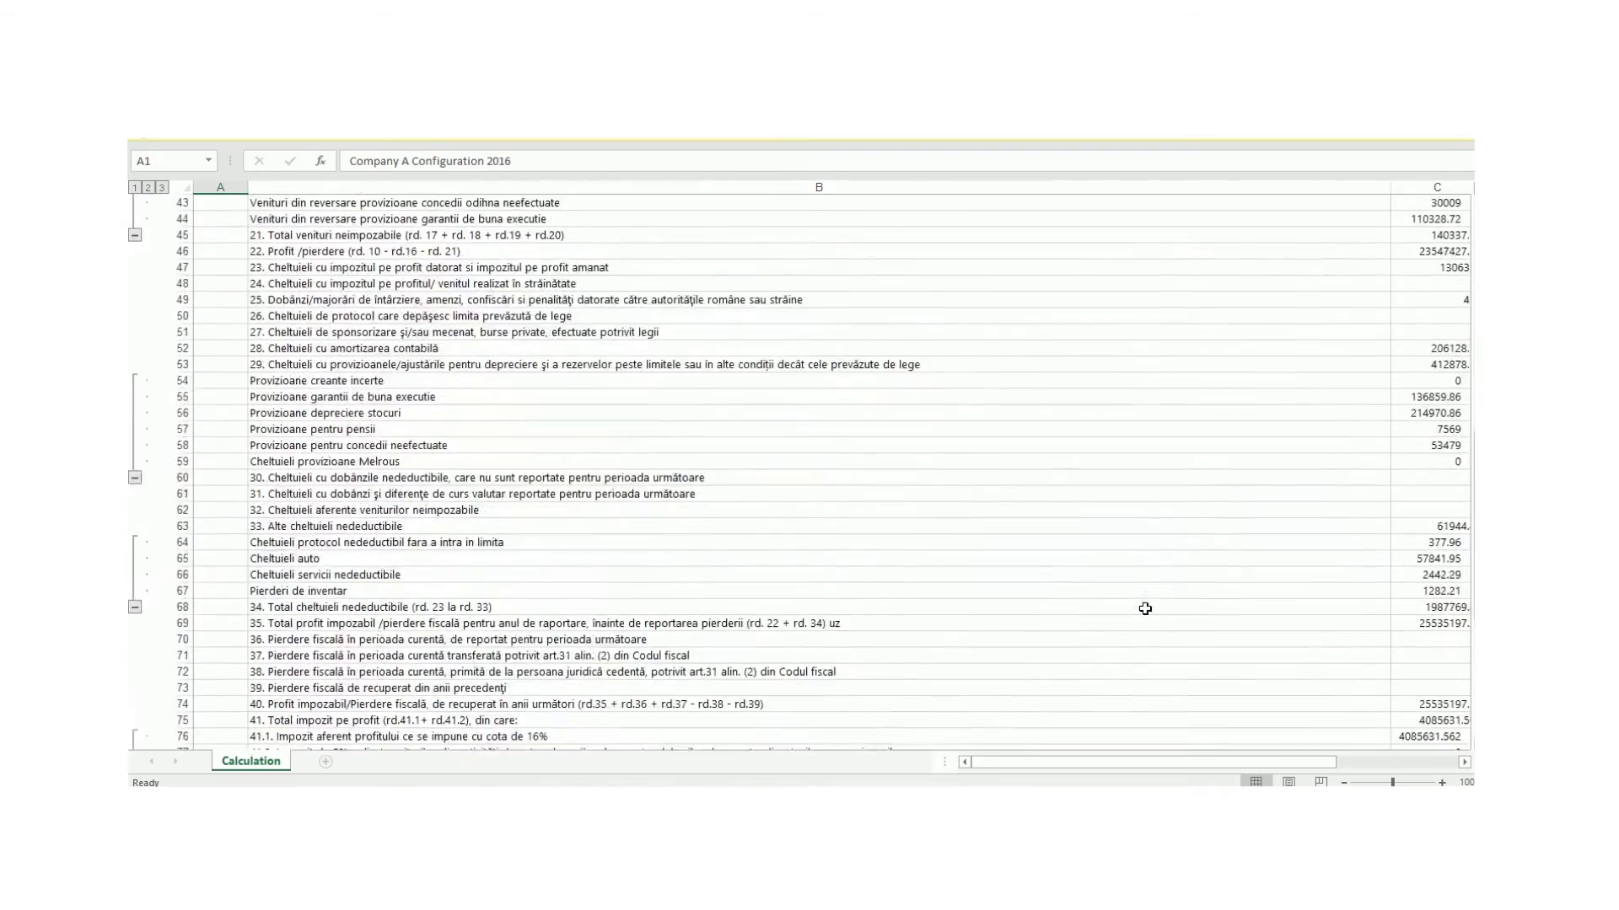
scroll(1140, 631, up, 10)
scroll(1167, 593, up, 17)
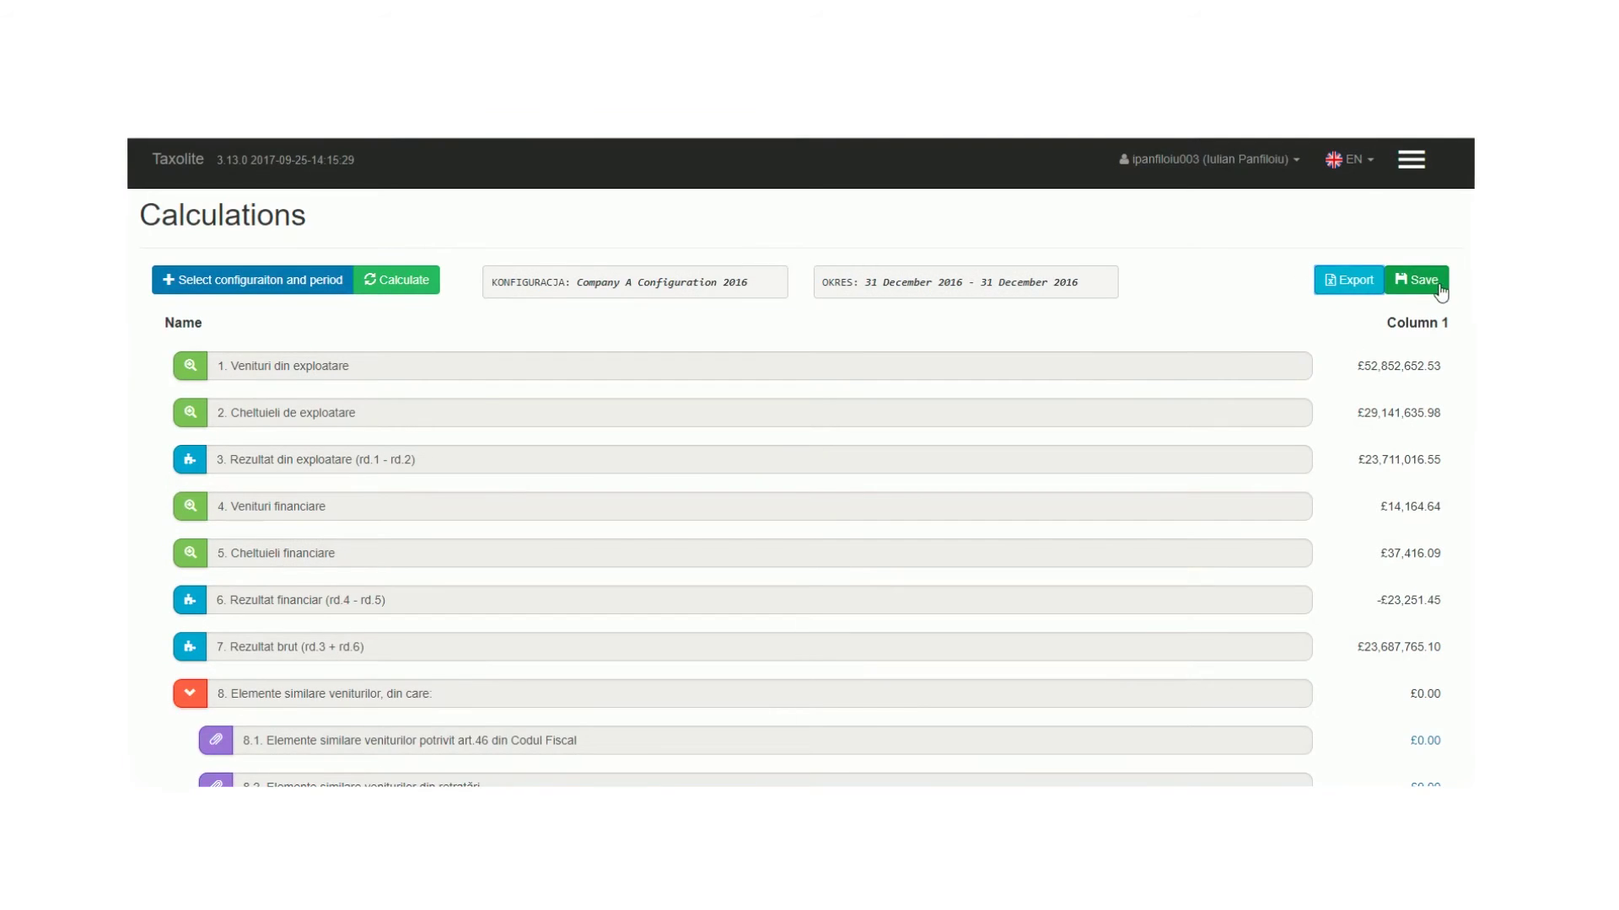
Save the calculation as D101 - 2016 with FY2016, Annual period and D101 FY16 Configuration.
click(1438, 288)
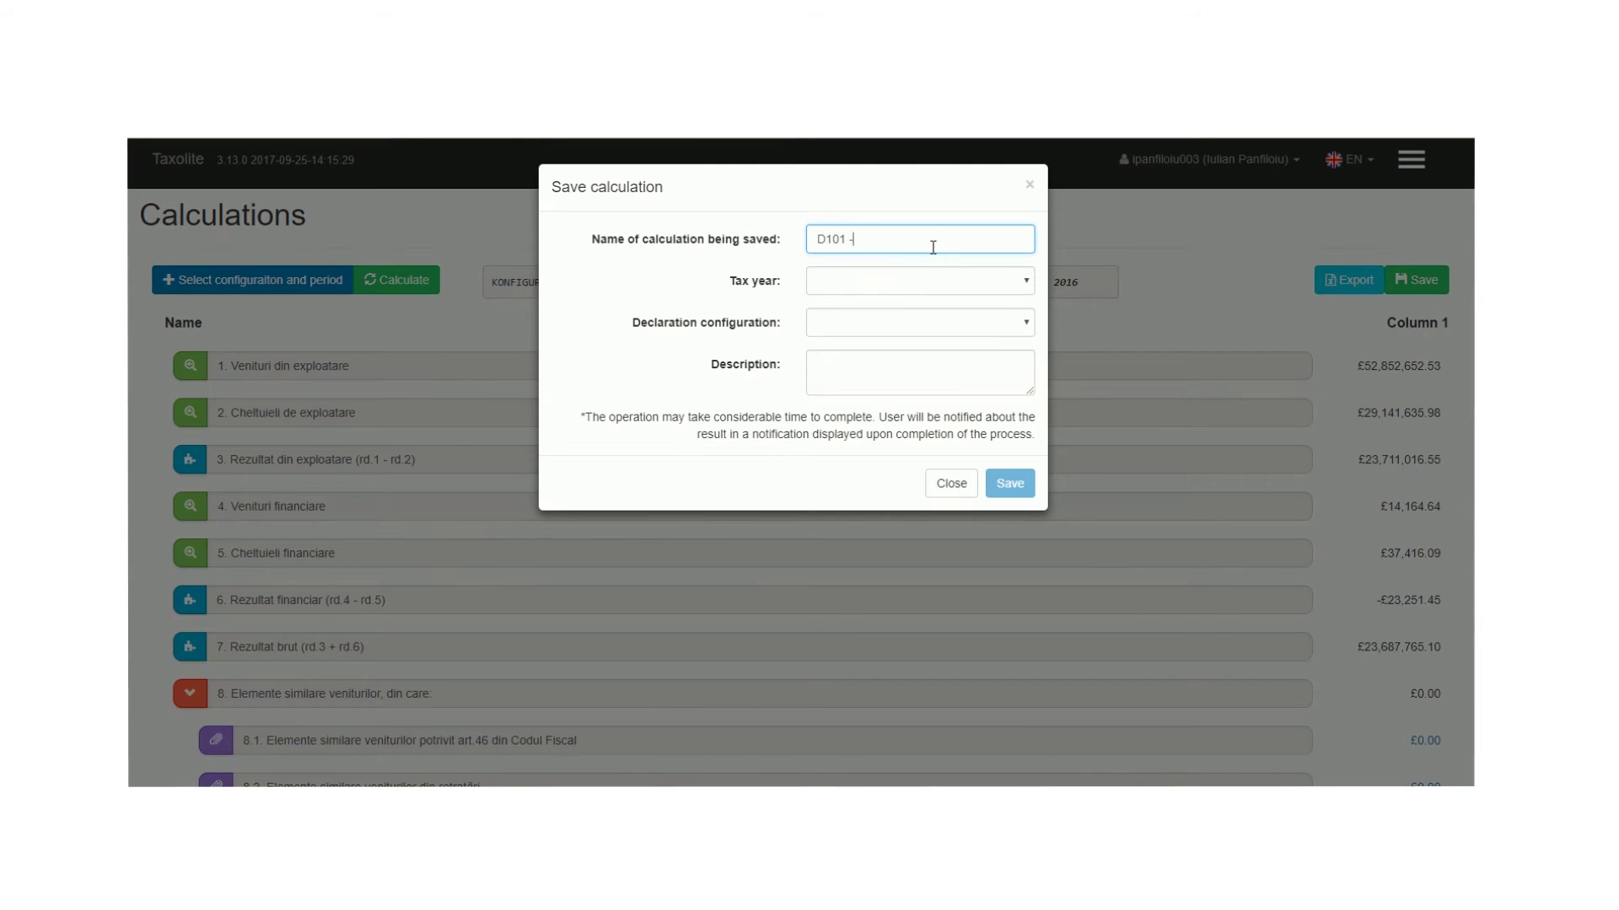
click(877, 285)
click(853, 331)
click(903, 322)
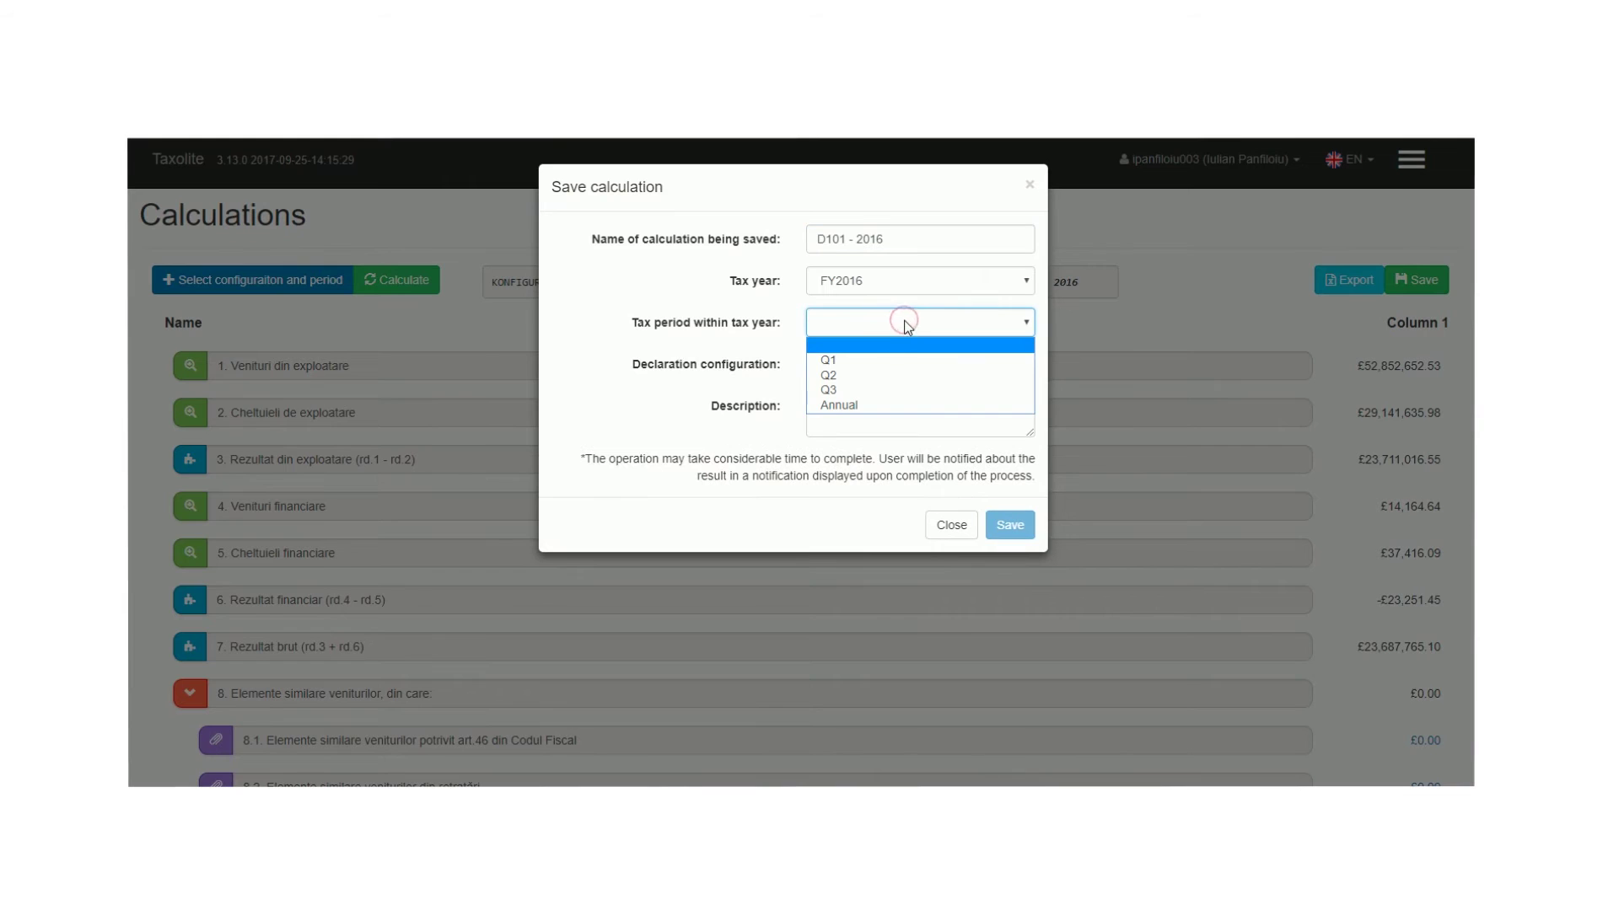
click(843, 405)
click(917, 368)
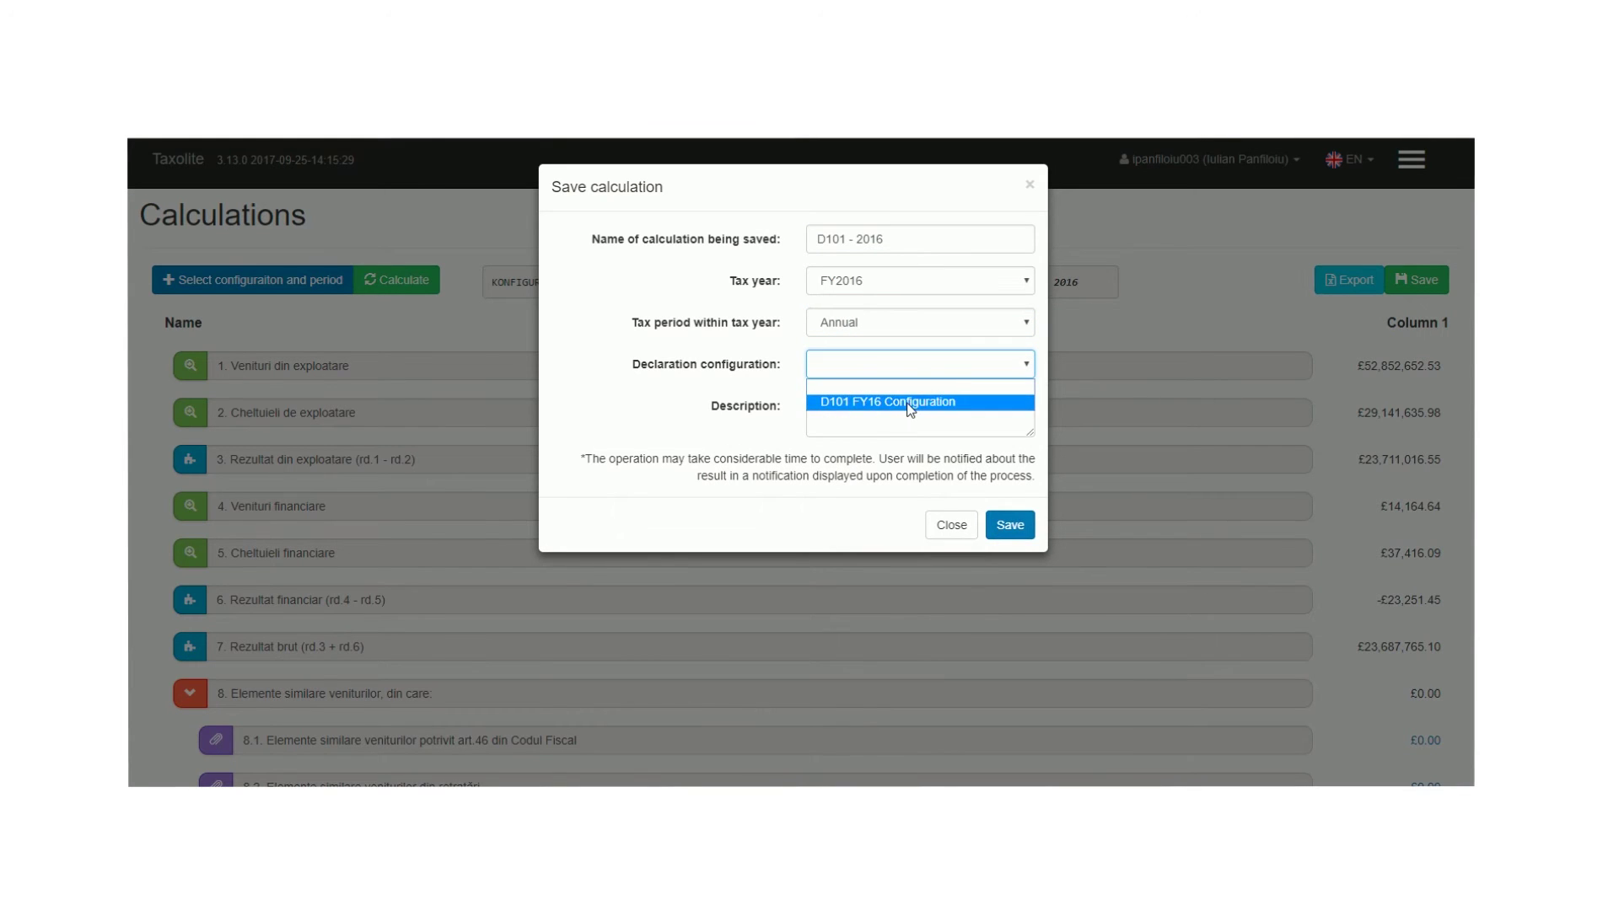
click(908, 403)
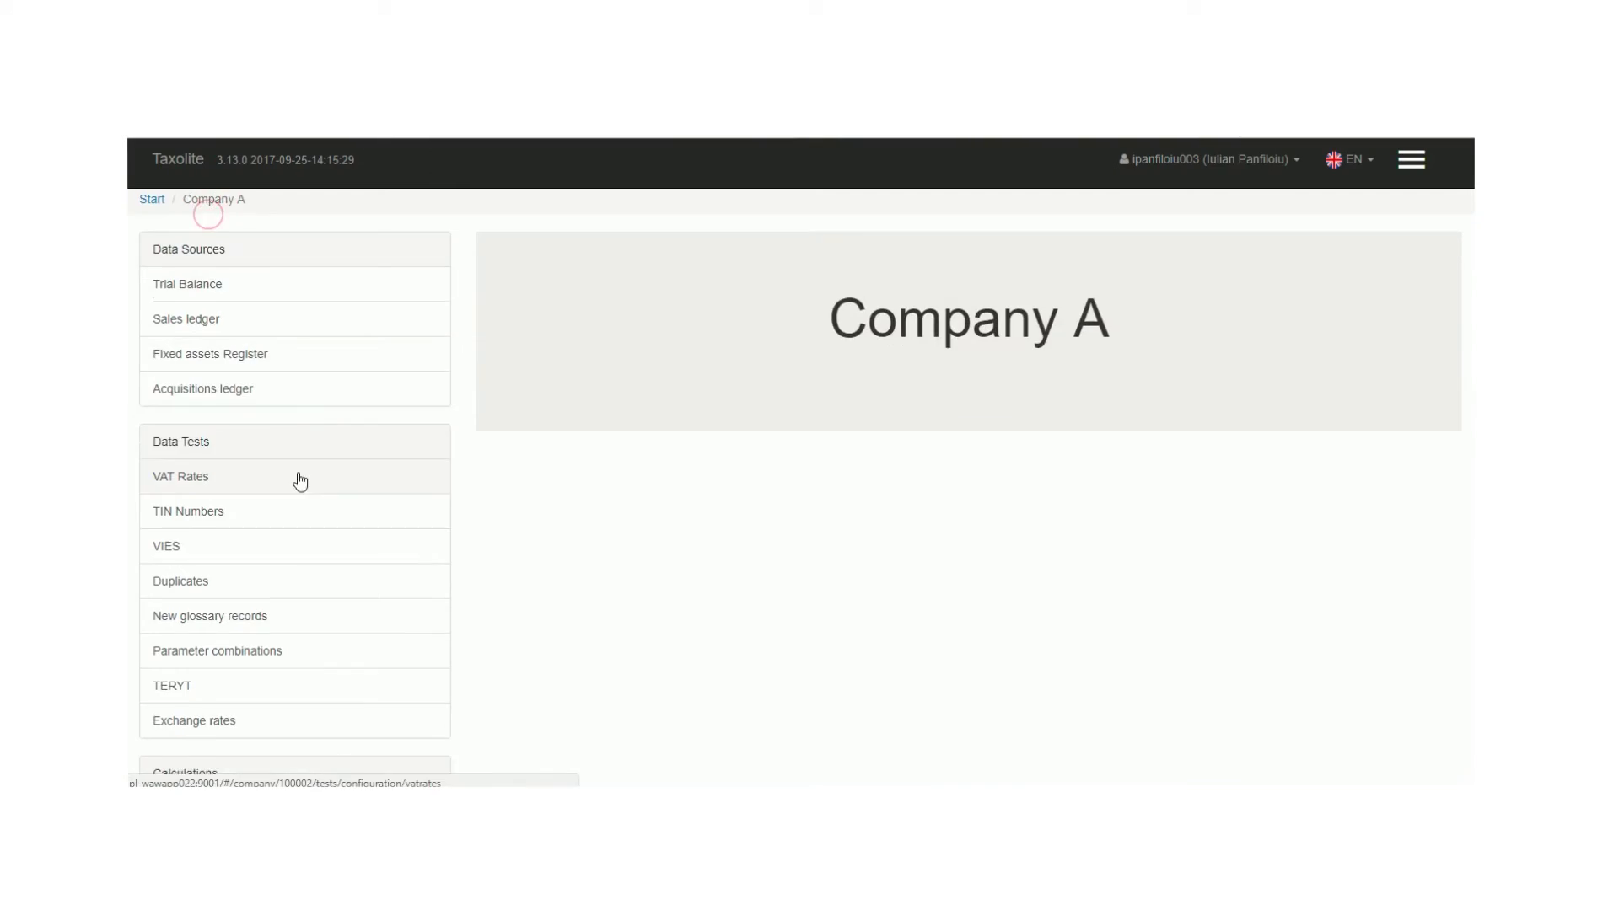
Open the D101 FY16 declaration configuration for CIT - Romania's Company A Configuration 2016.
scroll(269, 548, down, 3)
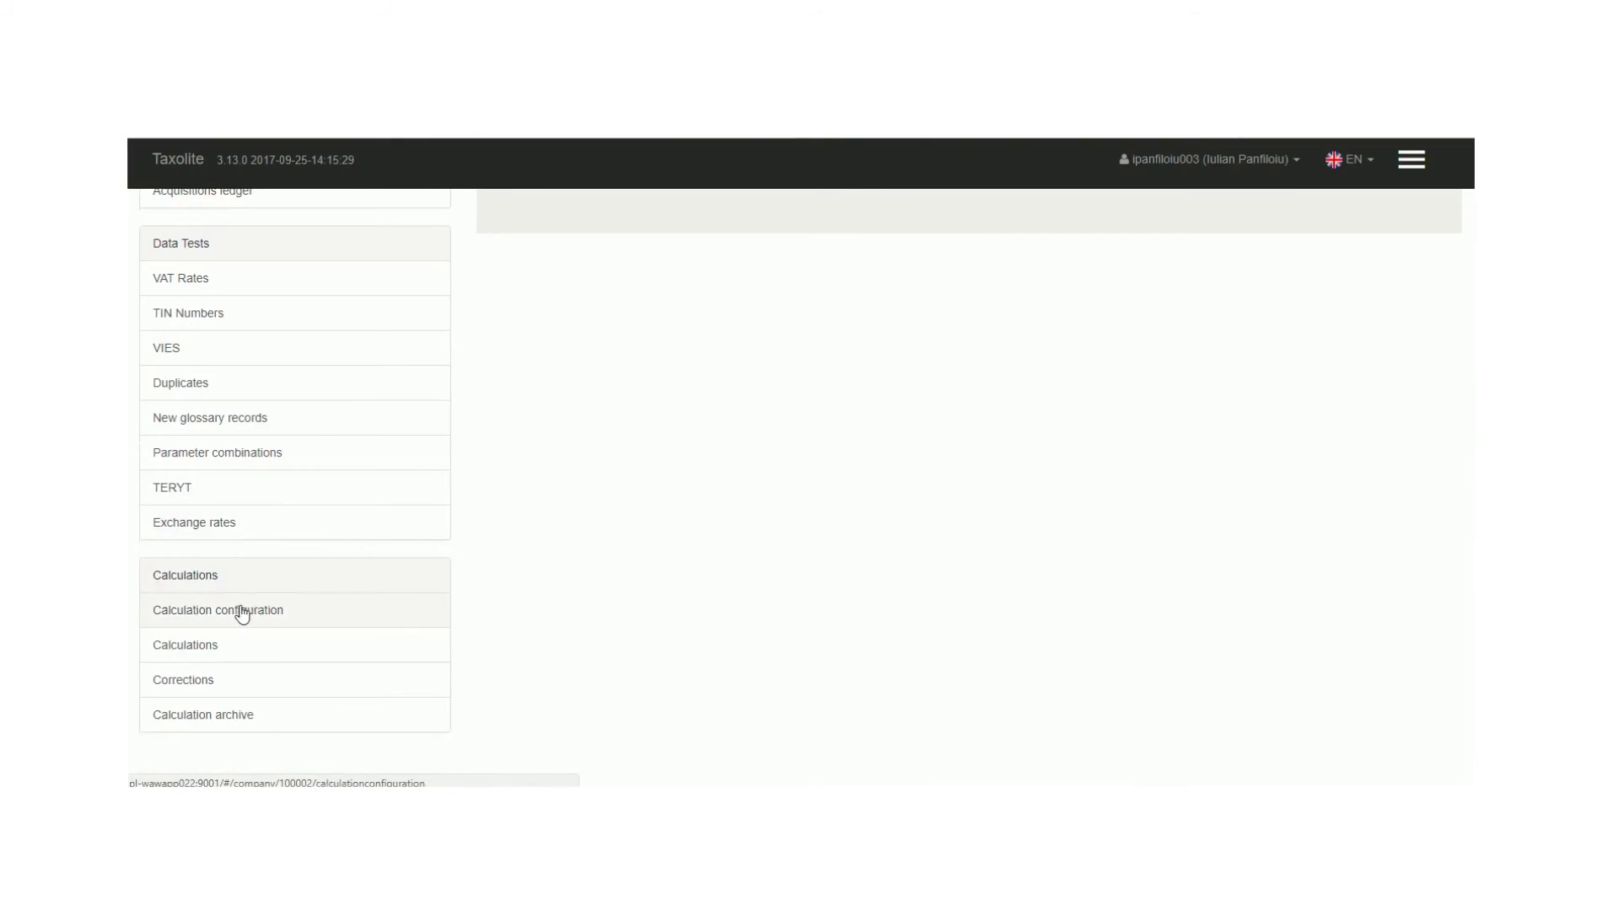
click(239, 607)
click(279, 392)
click(1450, 473)
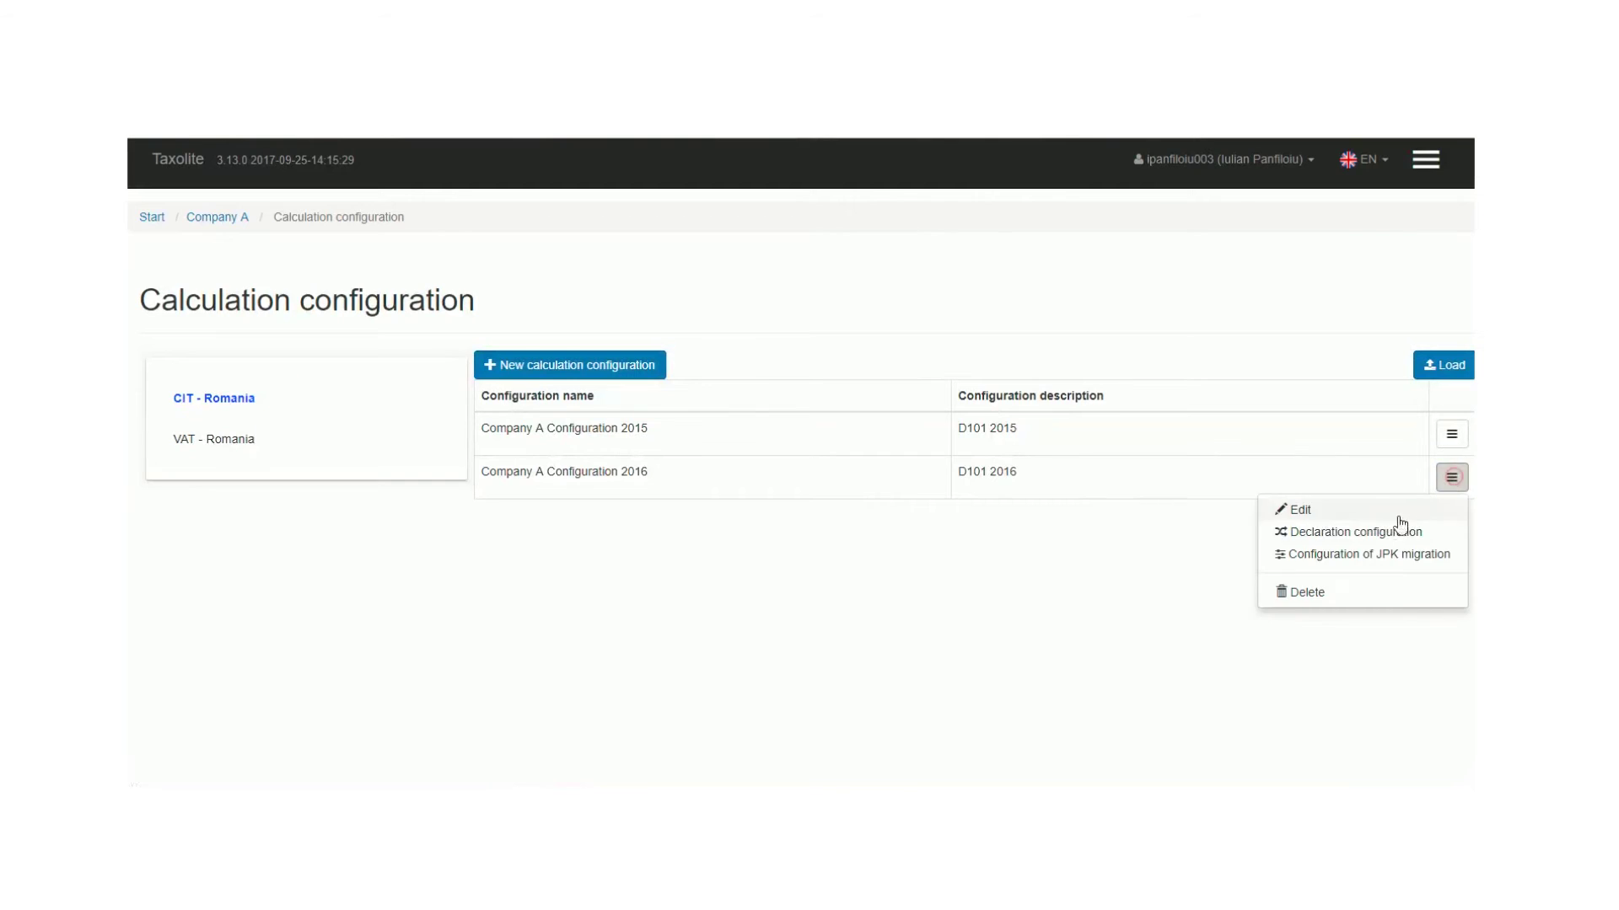
click(1395, 529)
click(235, 432)
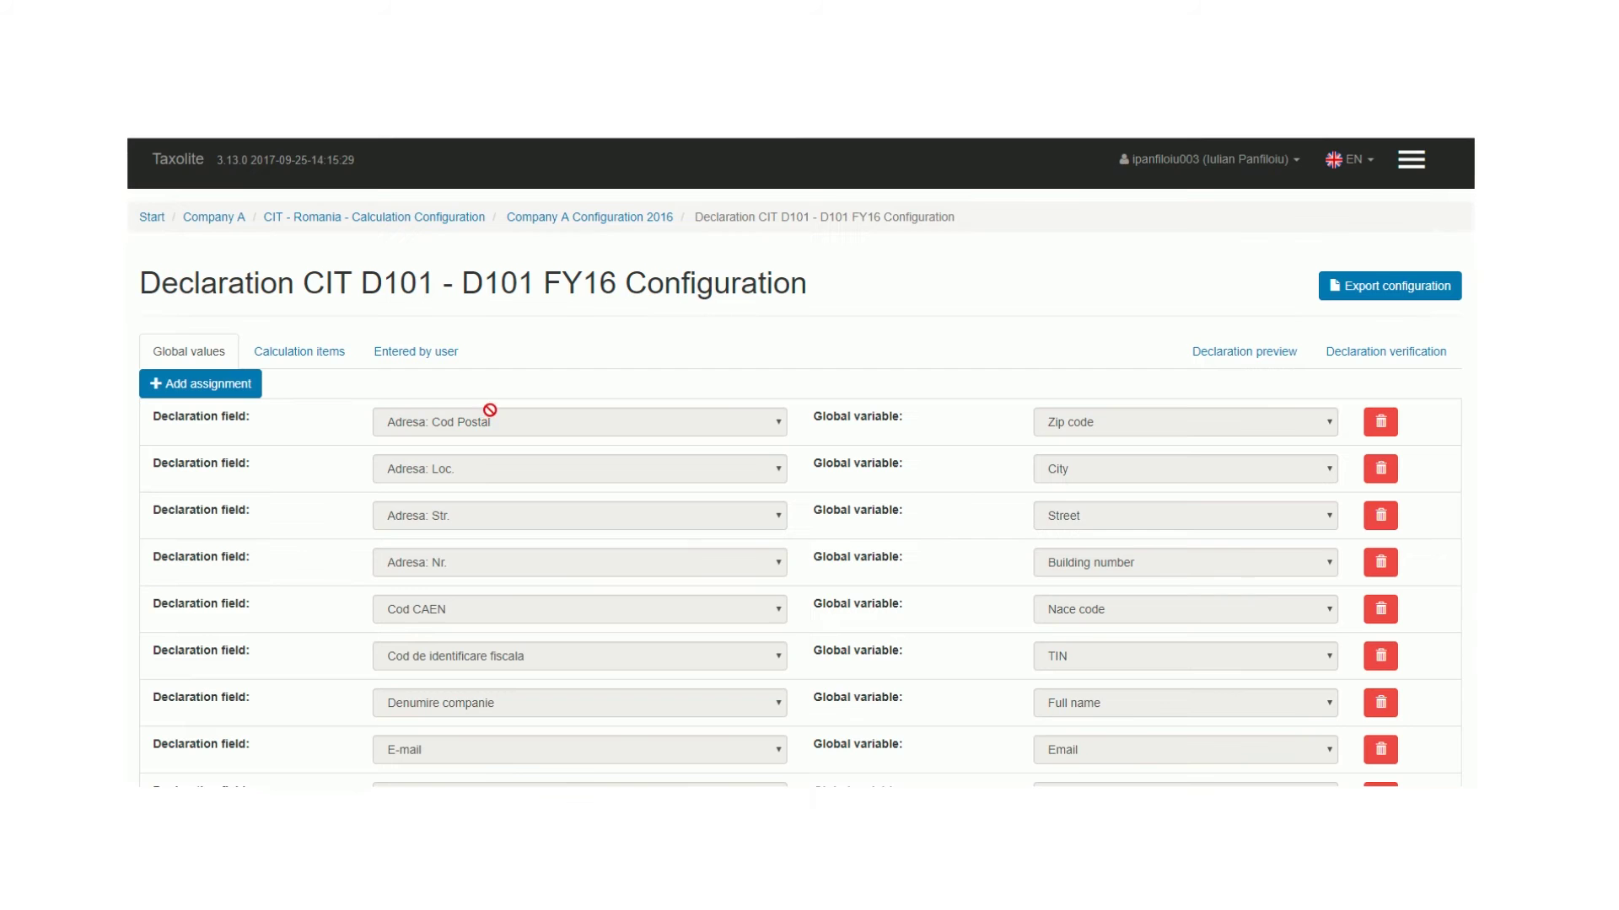
Review the declaration's calculation items mapping and user-entered fields.
click(344, 359)
click(424, 352)
scroll(1126, 330, down, 3)
scroll(1126, 330, up, 5)
In the Declaration preview, set Date from to 31 December 2016.
click(1221, 354)
click(660, 418)
click(677, 458)
click(497, 449)
click(681, 567)
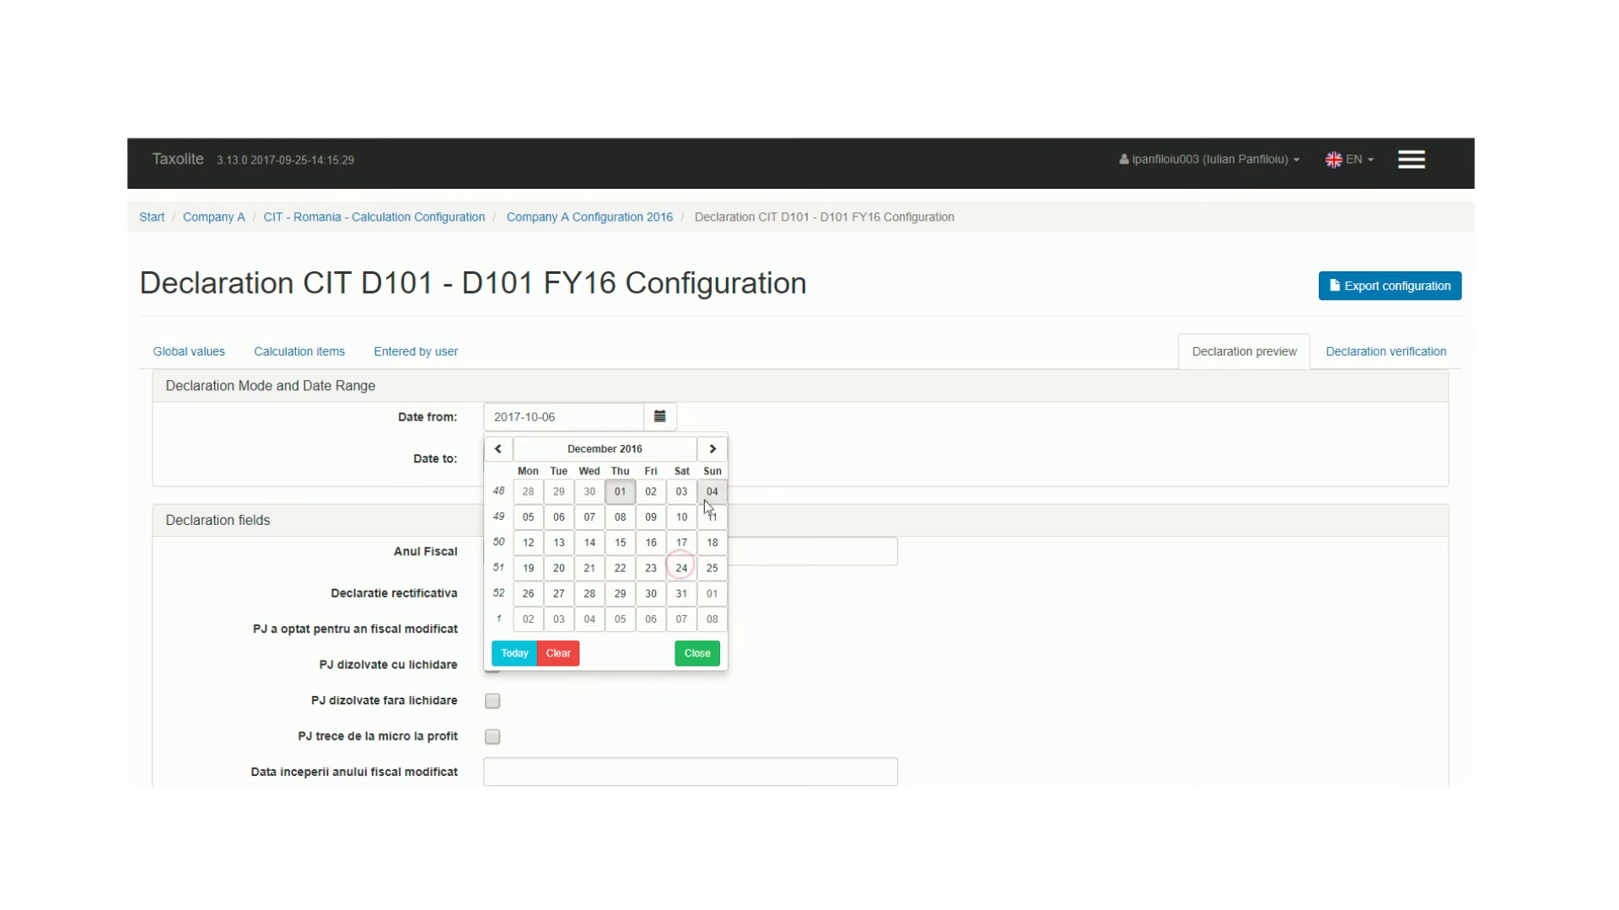
click(691, 601)
Set Date to to 31 December 2016 and create the D101 declaration.
click(660, 459)
click(604, 491)
click(516, 491)
click(667, 605)
click(692, 603)
scroll(734, 596, down, 4)
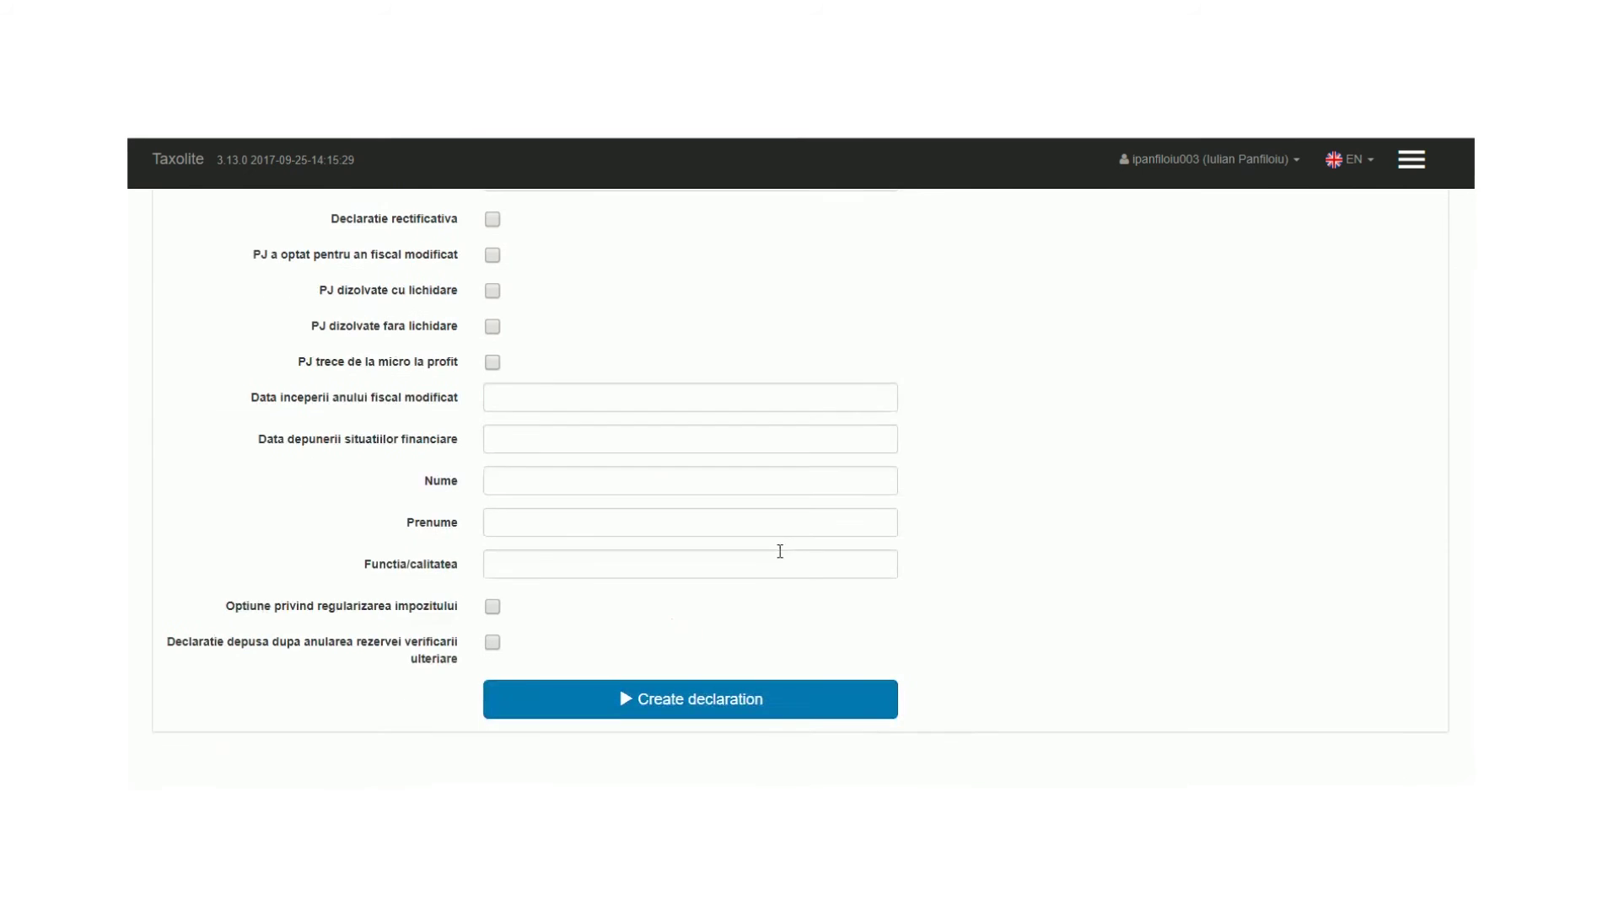
scroll(776, 549, up, 3)
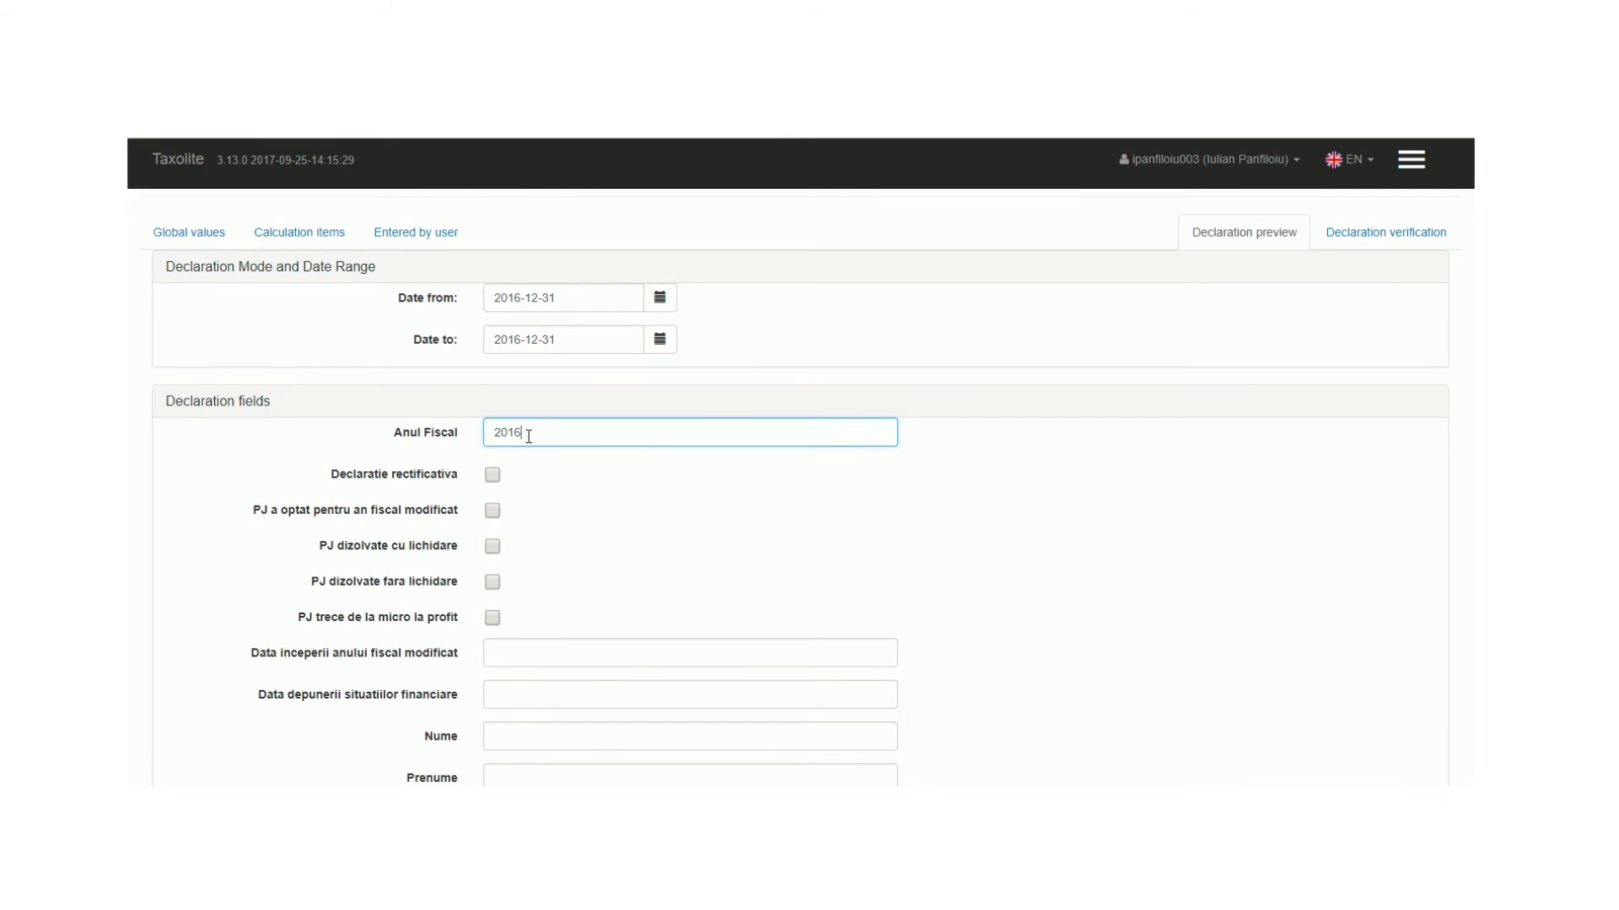
scroll(540, 447, down, 3)
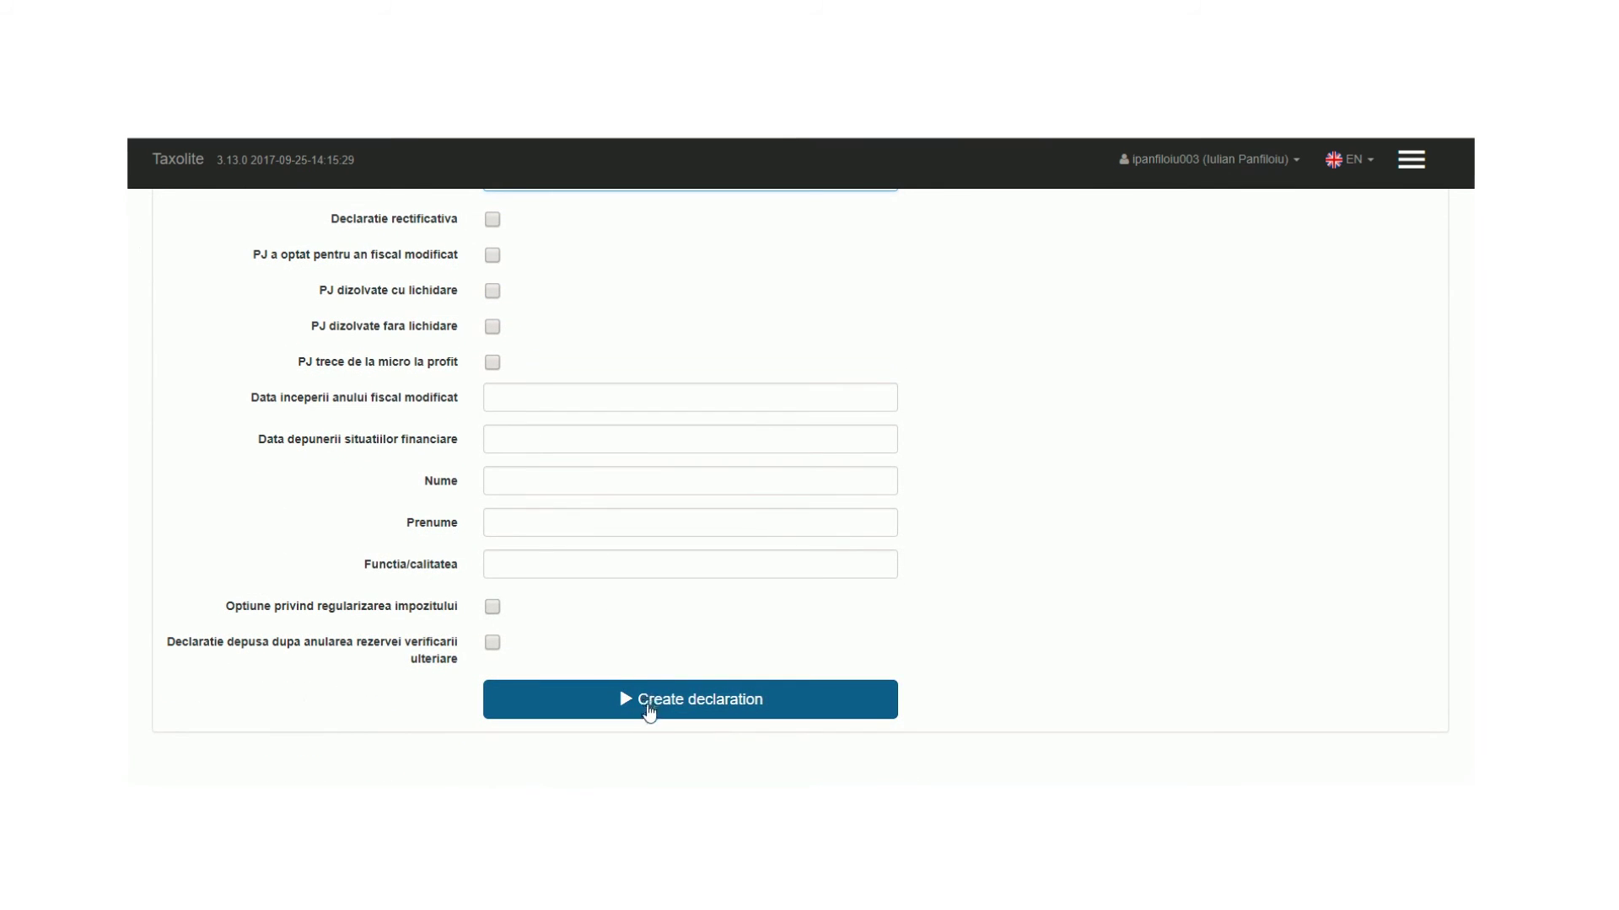
click(646, 711)
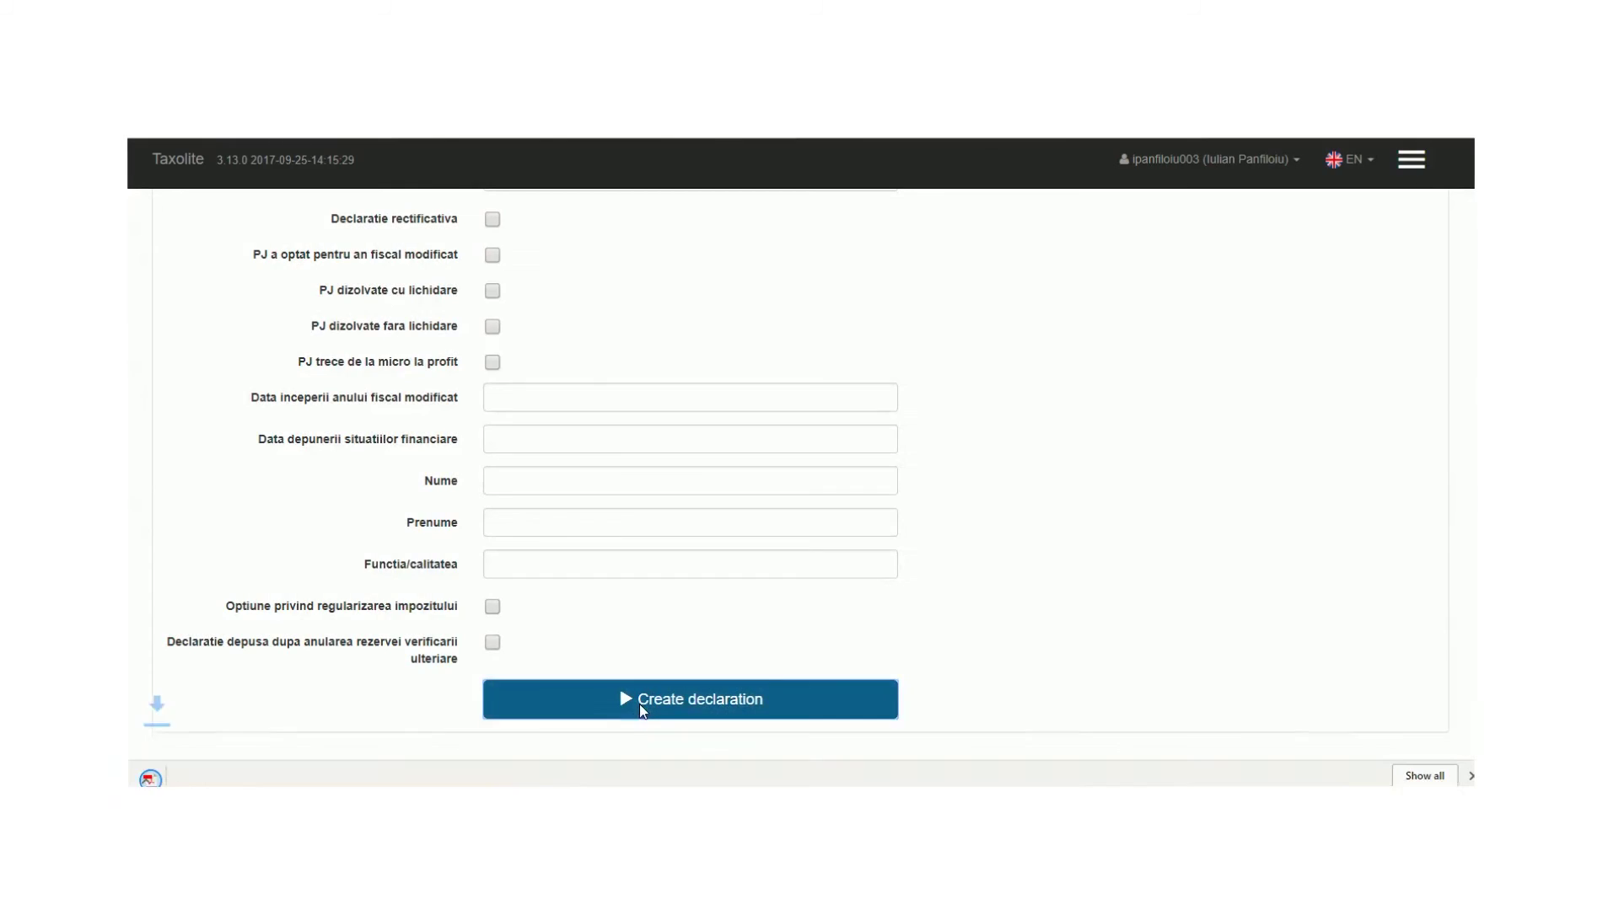